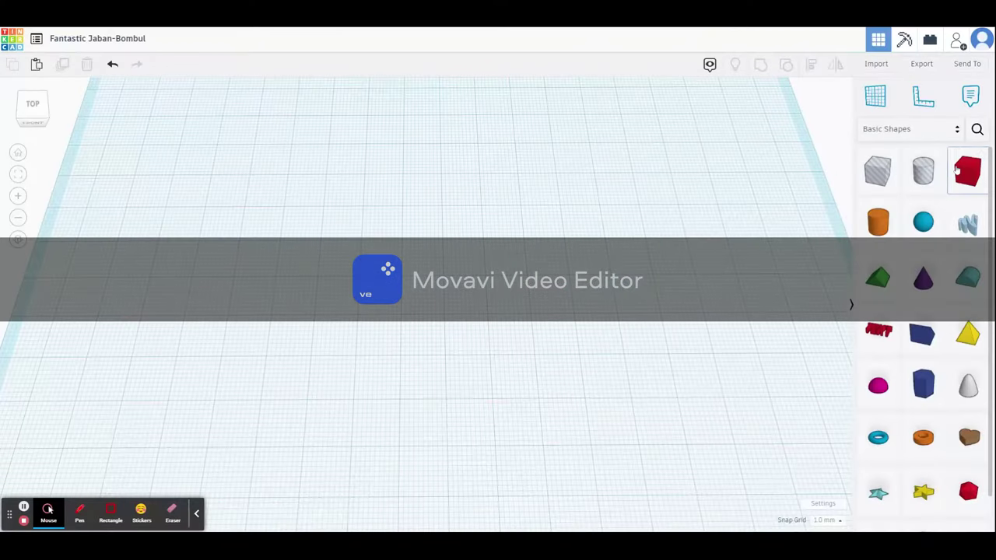
- Place a solid box near the workplane's back-left corner and shrink it to a small cube 5 mm wide
left_click_drag(957, 171, 265, 192)
left_click(357, 127)
left_click(235, 132)
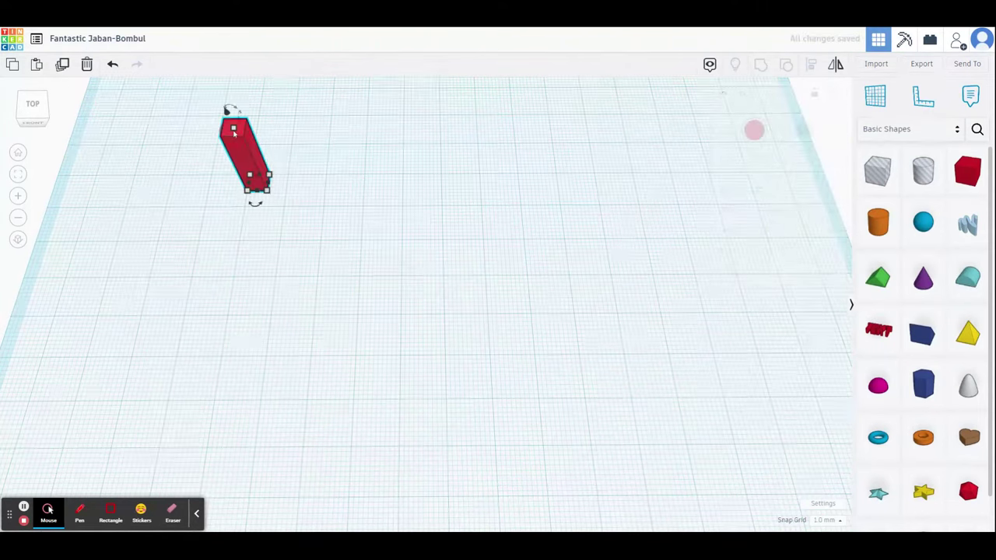
left_click_drag(233, 128, 251, 173)
left_click(349, 171)
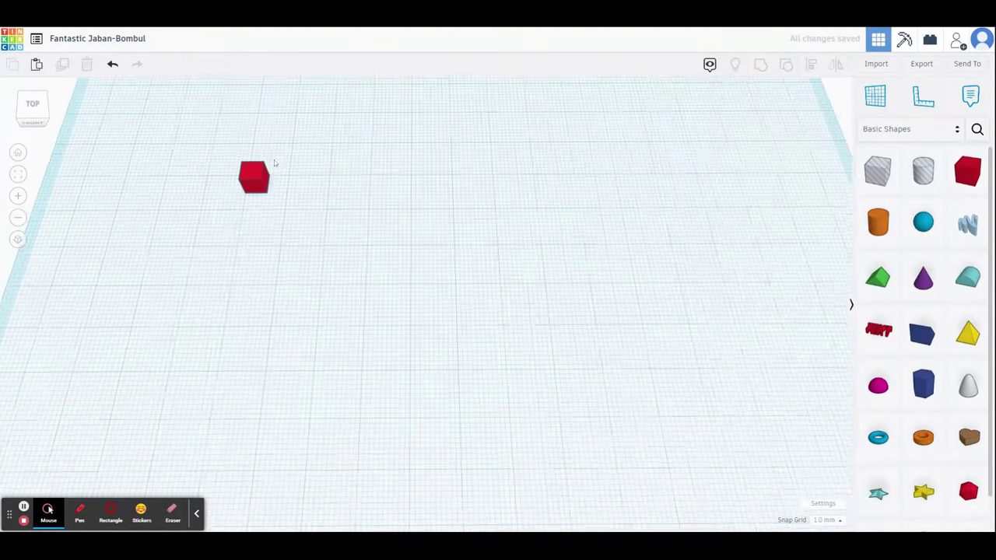
- Duplicate the cube with a small gap repeatedly to form a straight row of 13 keys
left_click(252, 184)
key("ctrl+d")
mouse_move(262, 189)
left_mouse_down()
mouse_move(291, 184)
mouse_move(280, 187)
left_mouse_up()
key("ctrl+d")
key("ctrl+d")
key("ctrl+d")
key("ctrl+d")
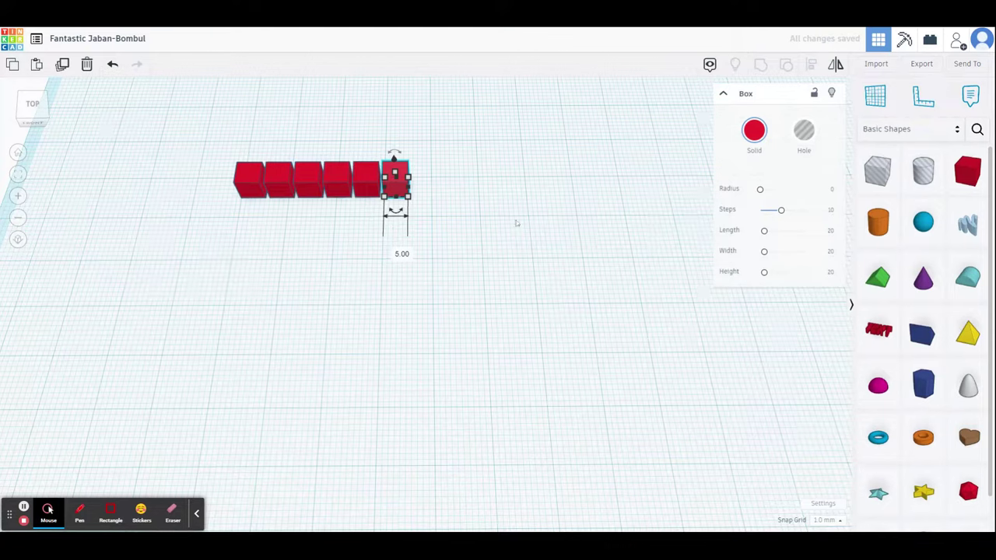
key("ctrl+d")
key("ctrl+d")
key("ctrl+d")
key("ctrl+d")
key("ctrl+d")
key("ctrl+d")
key("ctrl+d")
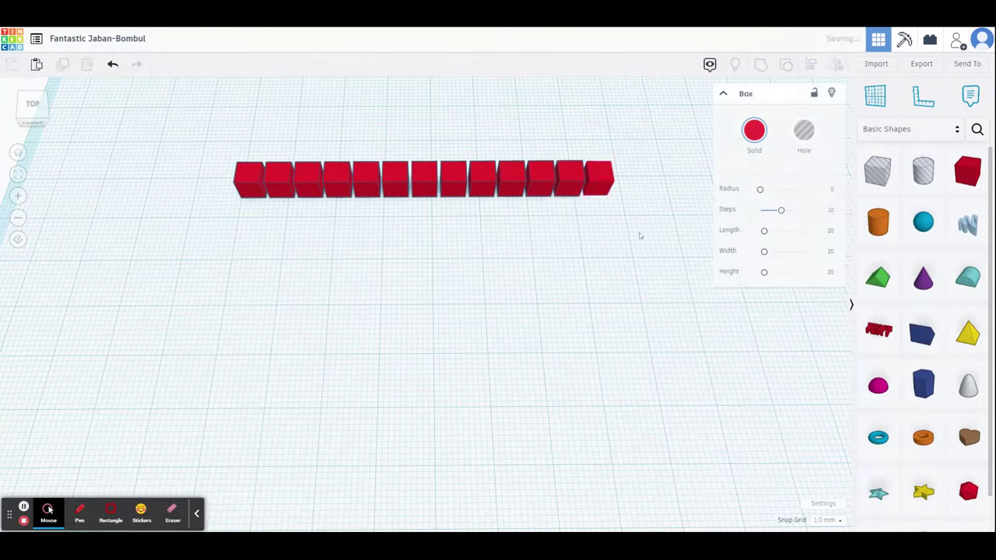
- Add one more key at the row's right end and stretch it to about twice the normal key width
key("ctrl+d")
left_click_drag(595, 195, 650, 192)
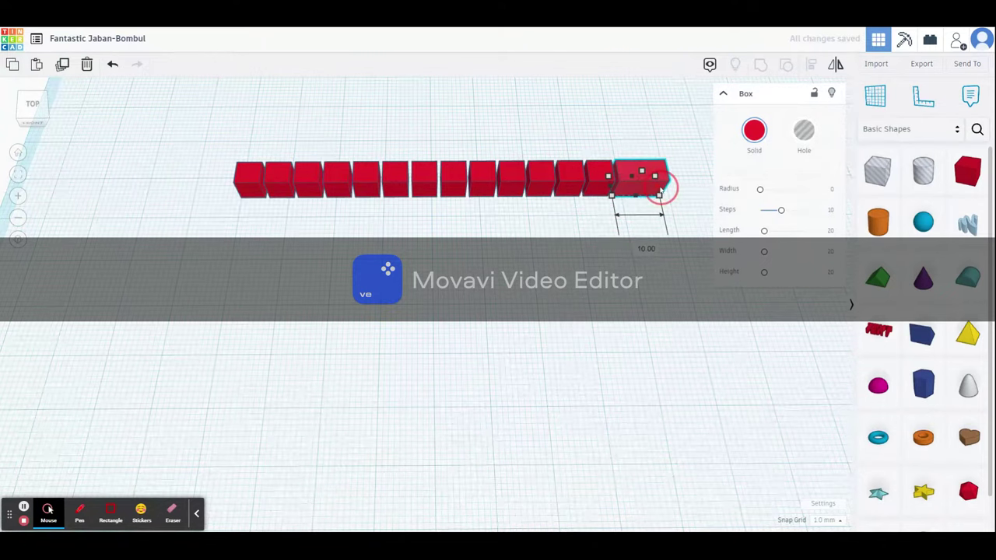
left_click(299, 205)
- Copy the first key directly in front of itself to start a second row and widen it slightly
left_click(253, 193)
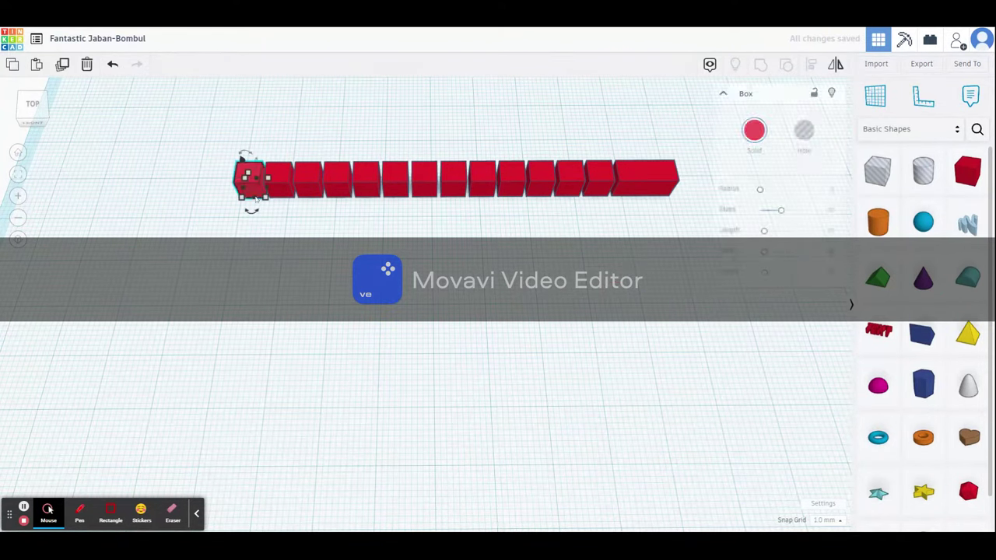
key("ctrl+d")
left_click_drag(255, 195, 257, 215)
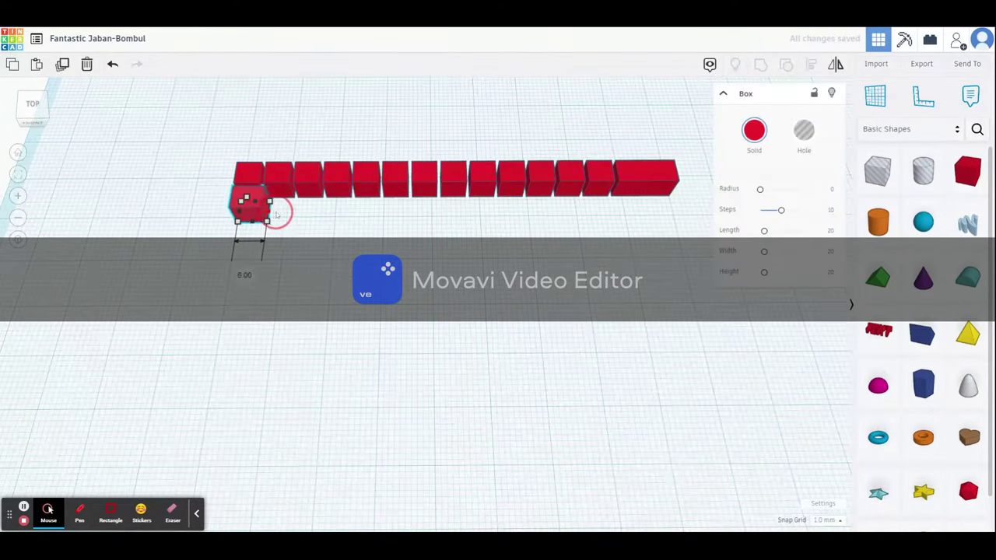
left_click(303, 215)
- Fill the second row with 13 copies of the 5 mm cube and widen the last one to line up with the first row's end
left_click(284, 189)
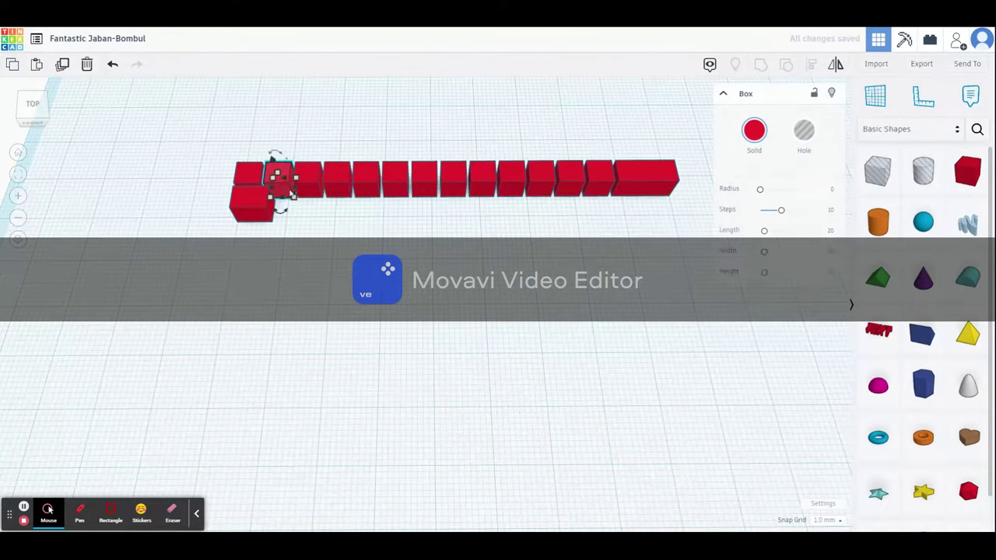
key("ctrl+d")
left_click_drag(285, 191, 319, 214)
key("ctrl+d")
key("ctrl+d")
key("ctrl+d")
key("ctrl+d")
key("ctrl+d")
key("ctrl+d")
key("ctrl+d")
key("ctrl+d")
key("ctrl+d")
key("ctrl+d")
key("ctrl+d")
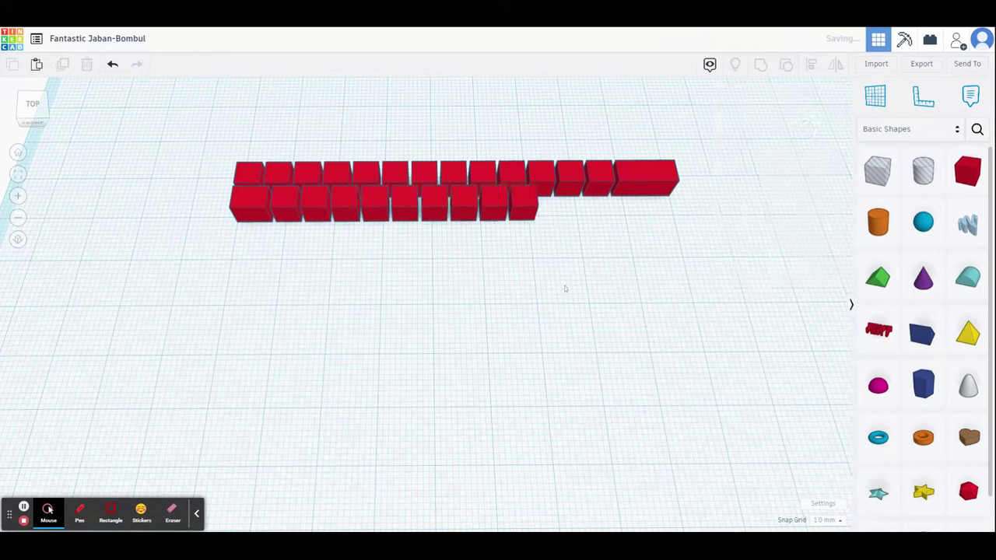
mouse_move(611, 216)
left_mouse_down()
mouse_move(643, 205)
mouse_move(652, 218)
mouse_move(628, 218)
left_mouse_up()
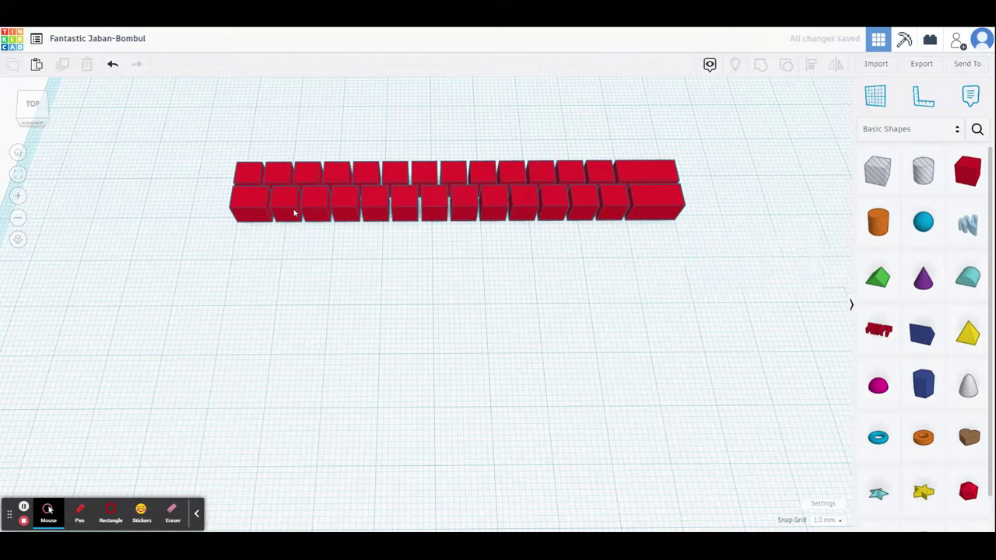
- Start a third row with a 9 mm wide copy of the second row's first key and place a cube beside it
left_click_drag(257, 213, 279, 235)
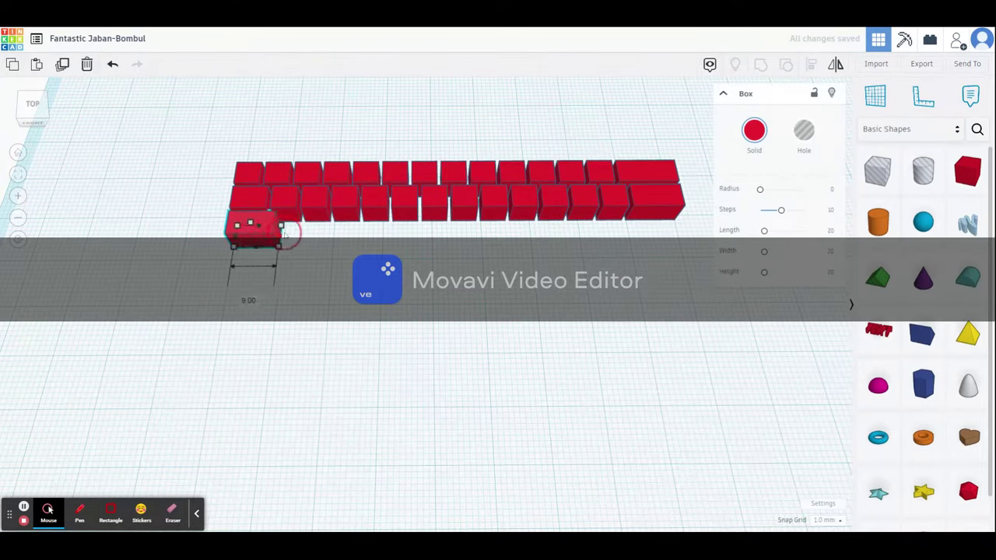
left_click(291, 202)
key("ctrl+d")
left_click_drag(289, 208, 324, 242)
left_click(332, 270)
left_click(294, 242)
- Repeat the third row's cube with even spacing until eleven cubes follow the wide key
key("ctrl+d")
key("ctrl+d")
key("ctrl+d")
key("ctrl+d")
key("ctrl+d")
key("ctrl+d")
key("ctrl+d")
key("ctrl+d")
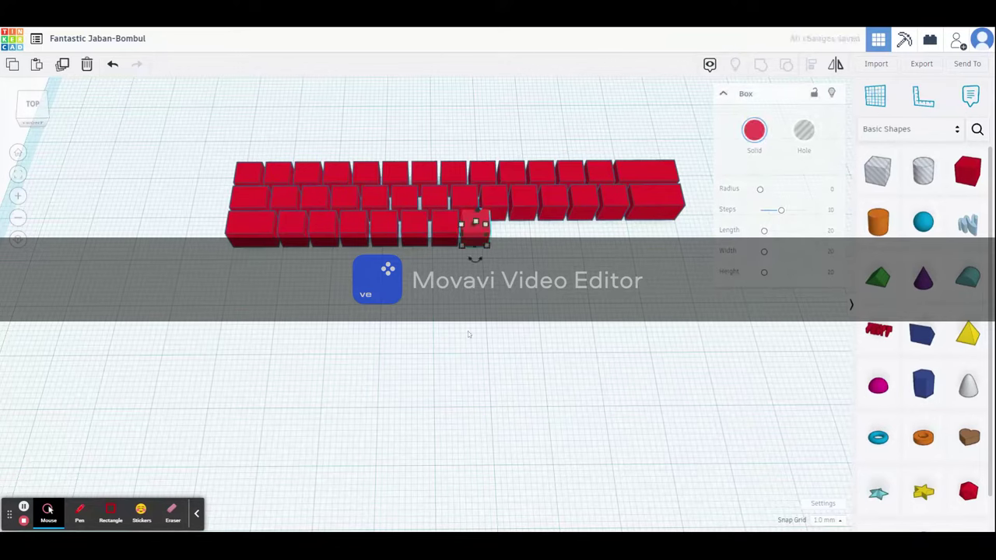
key("Right")
key("Right")
key("Right")
- Copy the second row's wide end key to the third row and stretch it to fill the row's end
left_click(649, 215)
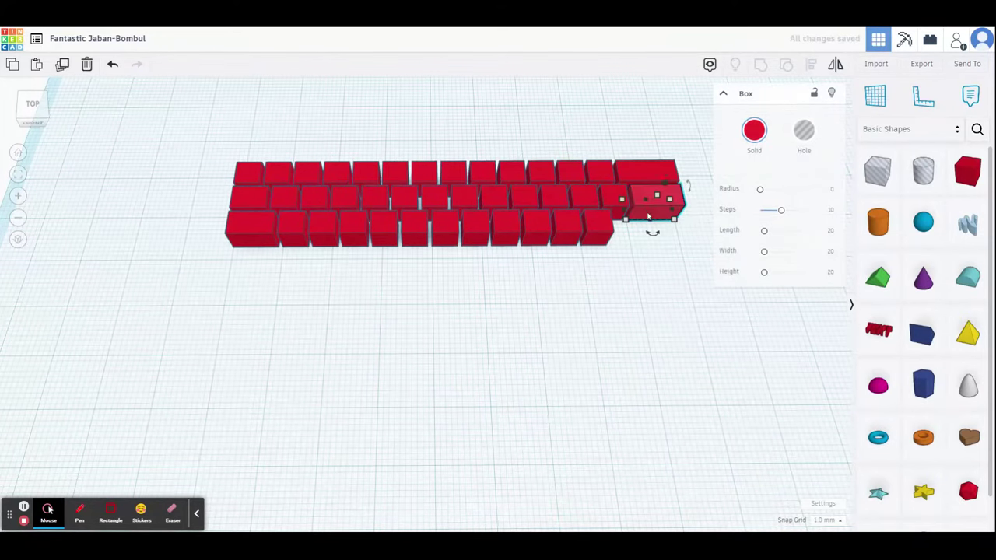
left_click_drag(648, 216, 678, 236)
left_click(699, 238)
left_click(658, 235)
left_click(672, 316)
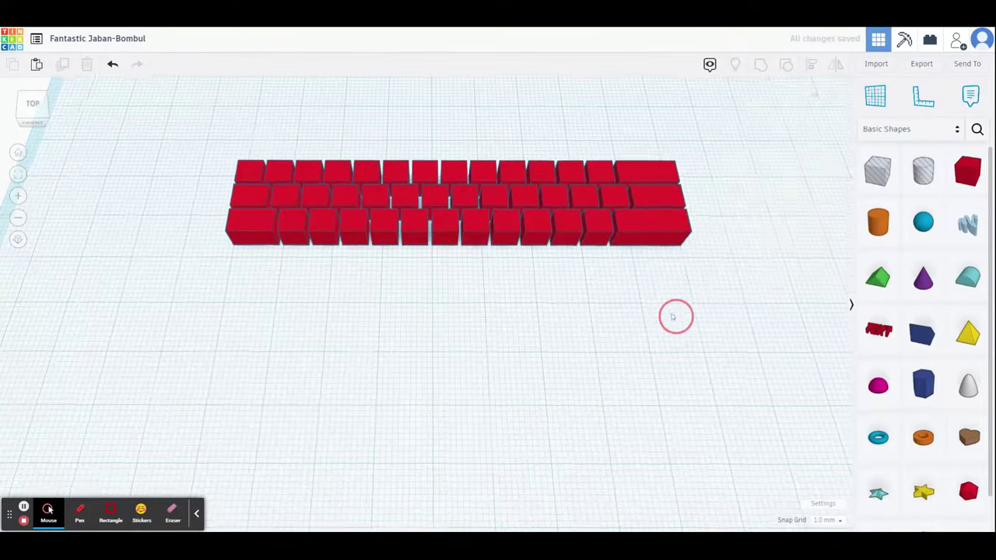
- Copy the third row's first key forward to start a fourth row and widen it to 13 mm
right_click_drag(675, 315, 708, 302)
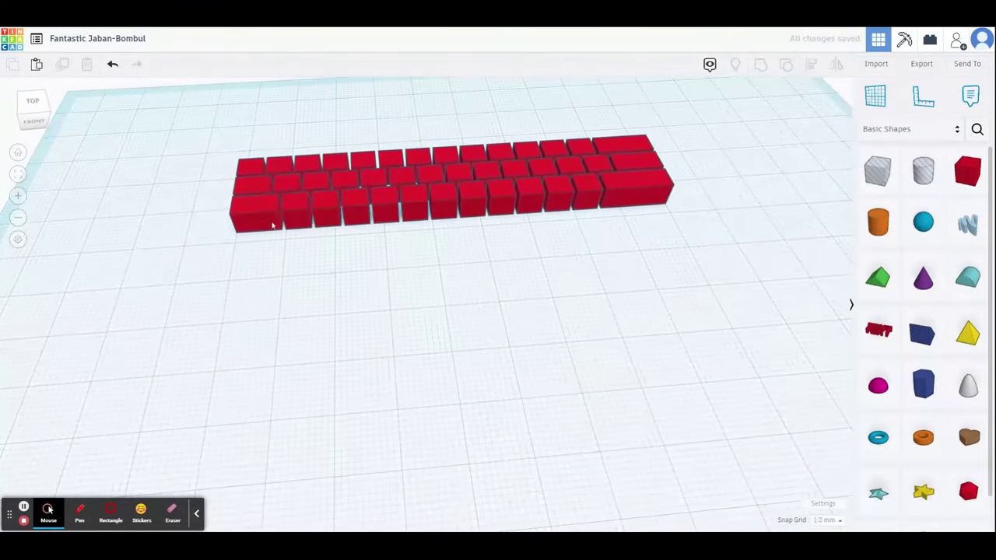
left_click(272, 225)
key("ctrl+d")
left_click_drag(272, 225, 269, 247)
scroll(387, 294, "up", 2)
middle_click_drag(390, 292, 371, 376)
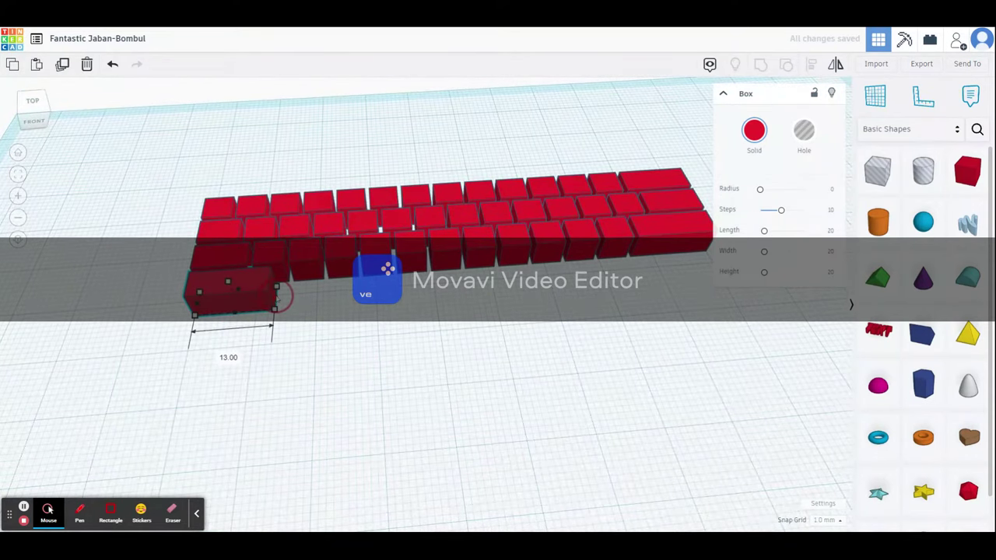
left_click(285, 296)
- Copy a cube from the third row beside the fourth row's wide key and repeat it to make ten cubes
left_click(279, 269)
key("ctrl+d")
left_click_drag(279, 269, 326, 294)
key("ctrl+d")
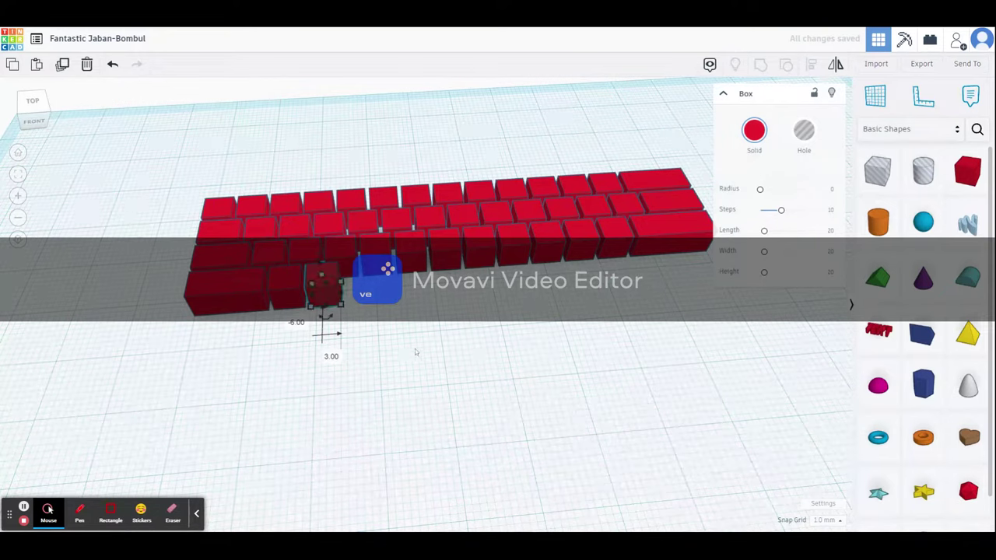
left_click(415, 353)
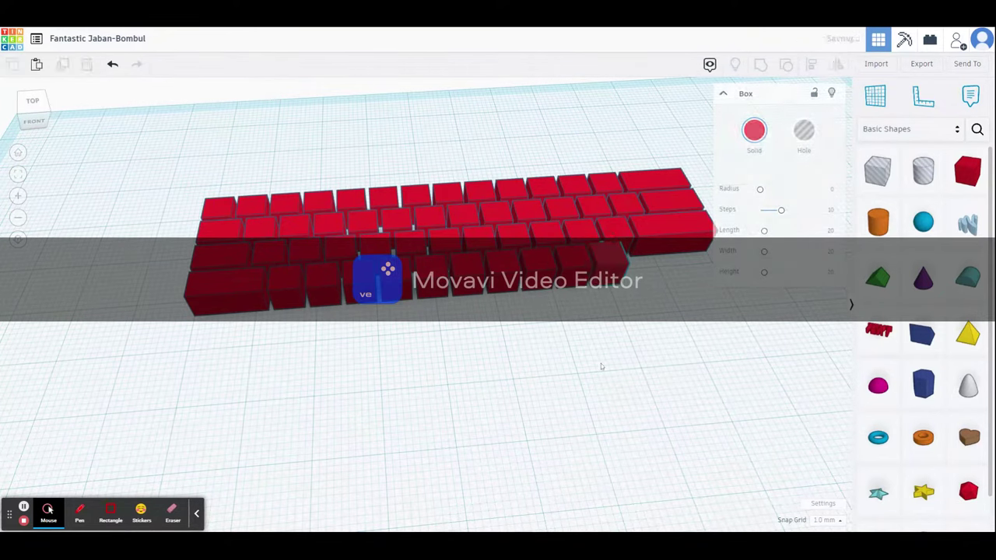
- Copy the third row's wide end key into the fourth row and stretch it to reach the row's end
left_click(652, 276)
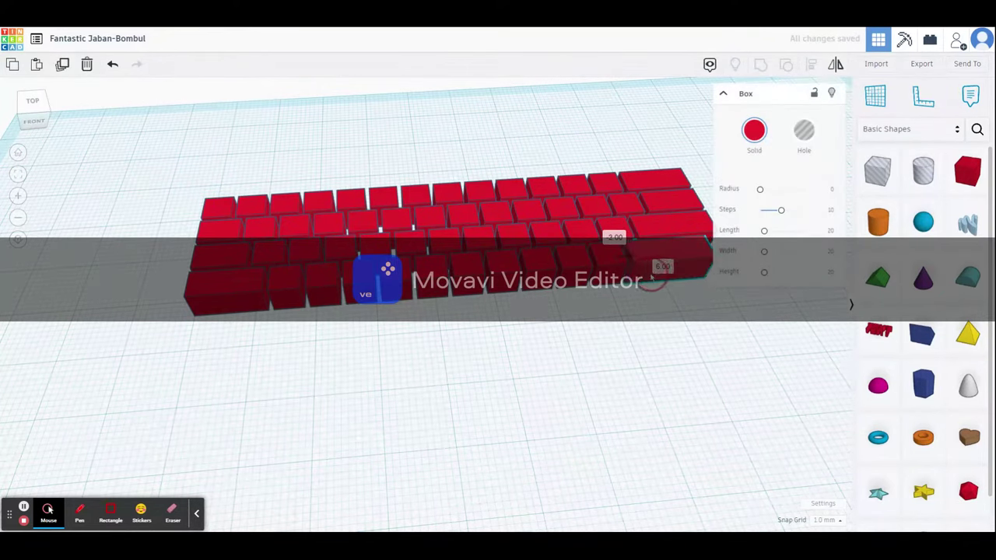
right_click_drag(695, 334, 662, 317)
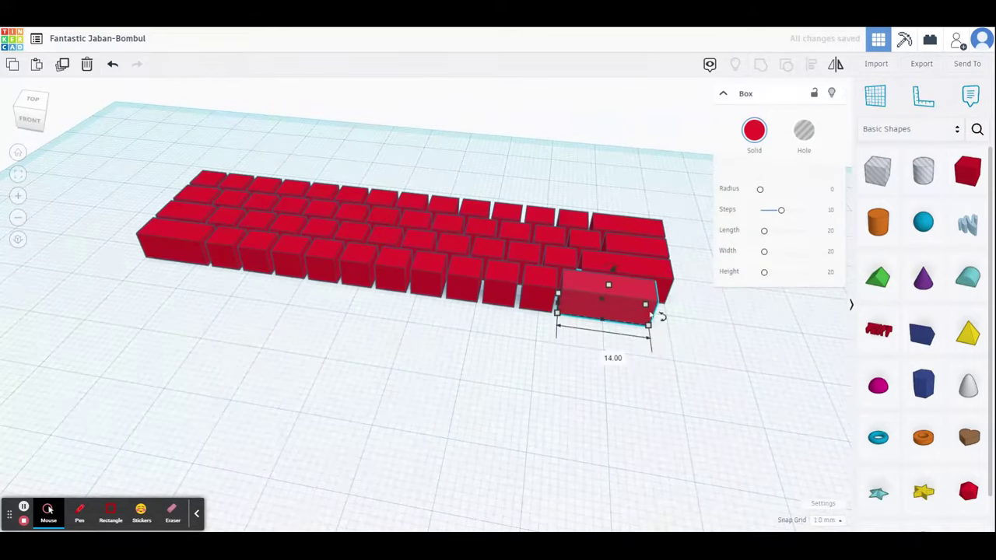
left_click_drag(650, 315, 671, 318)
left_click(513, 382)
- Copy a fourth-row cube to the start of a fifth row and widen it to 7 mm
right_click_drag(513, 382, 431, 366)
left_click(201, 299)
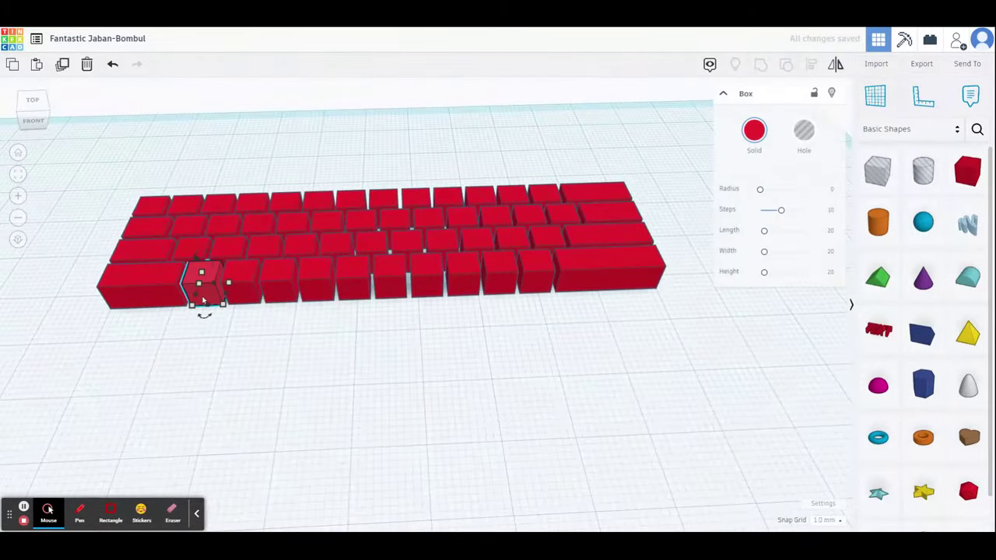
left_click_drag(202, 299, 149, 326)
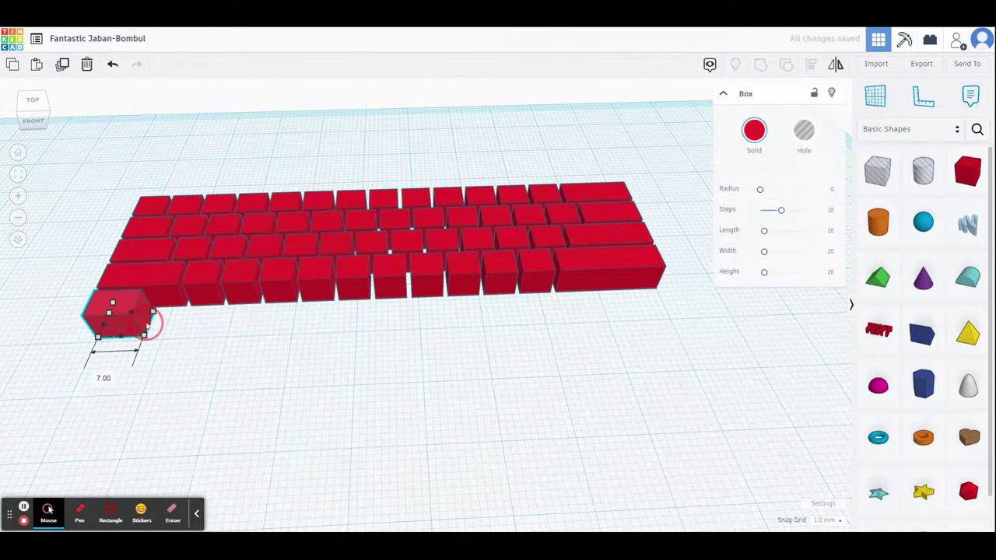
- Add a second key beside the fifth row's first key and set its width to 7 mm
key("ctrl+v")
left_click_drag(29, 348, 220, 319)
left_click(132, 329)
left_click(146, 336)
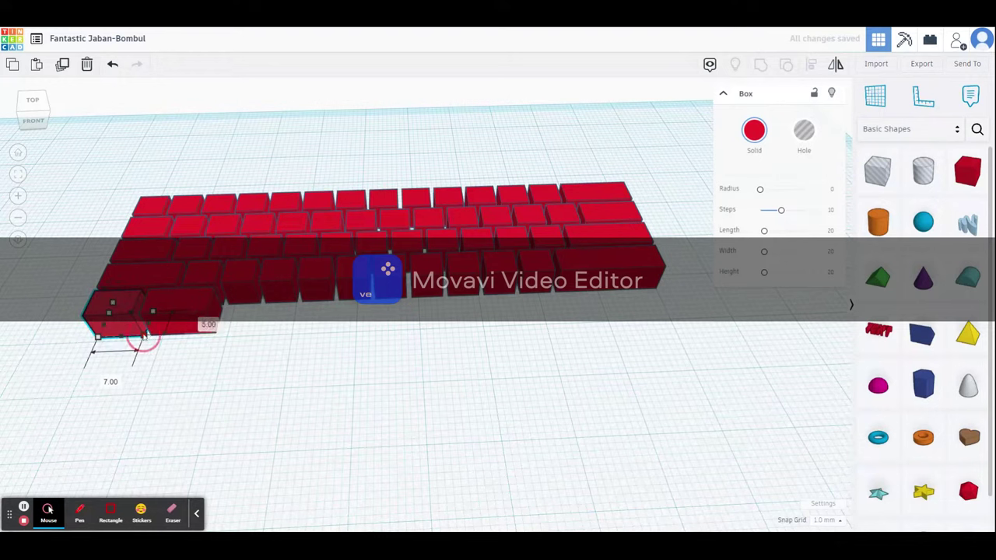
left_click(259, 337)
left_click(201, 324)
left_click_drag(216, 334, 203, 332)
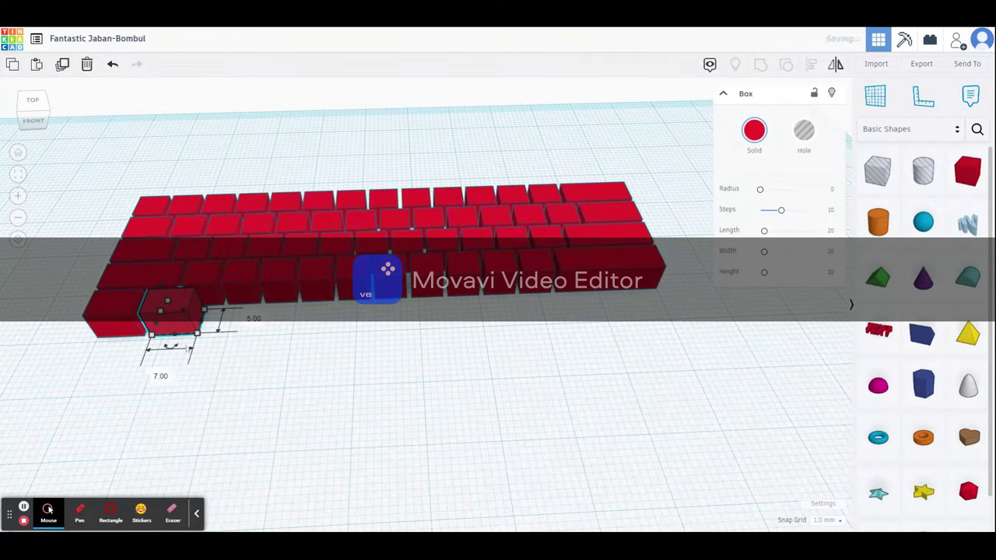
- Add a third matching key to the fifth row and stretch a further copy into a spacebar about 35 mm long
left_click_drag(185, 326, 236, 325, "alt")
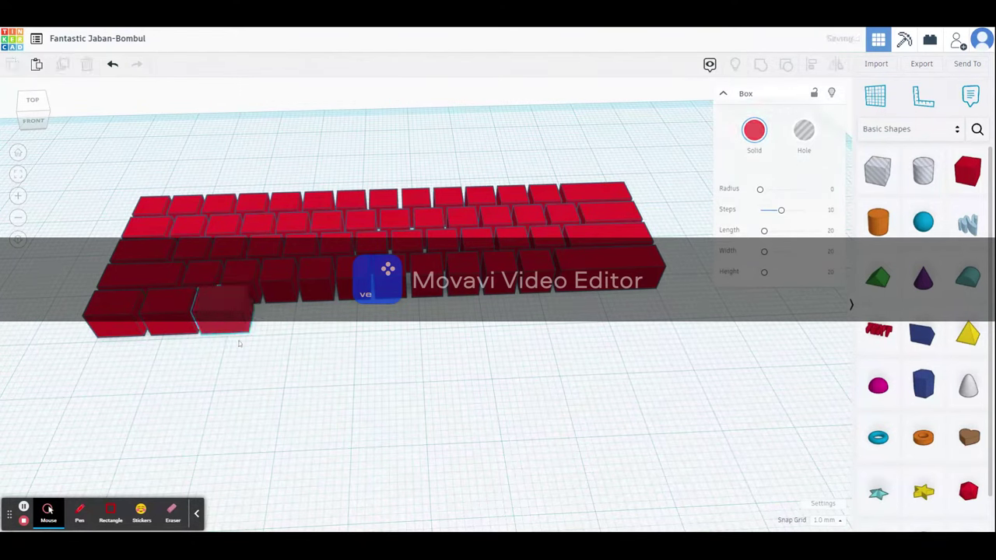
left_click_drag(225, 320, 476, 319)
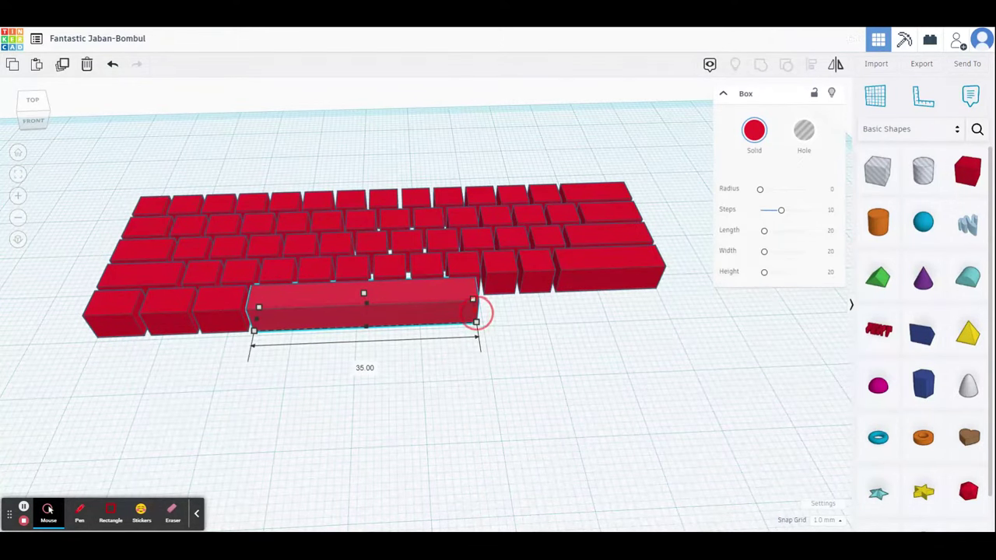
left_click(519, 332)
left_click_drag(477, 314, 504, 306)
- Place three copies of the key before the spacebar after its other end, deleting the small cube first placed there
left_click(504, 287)
key("ctrl+d")
left_click(222, 323)
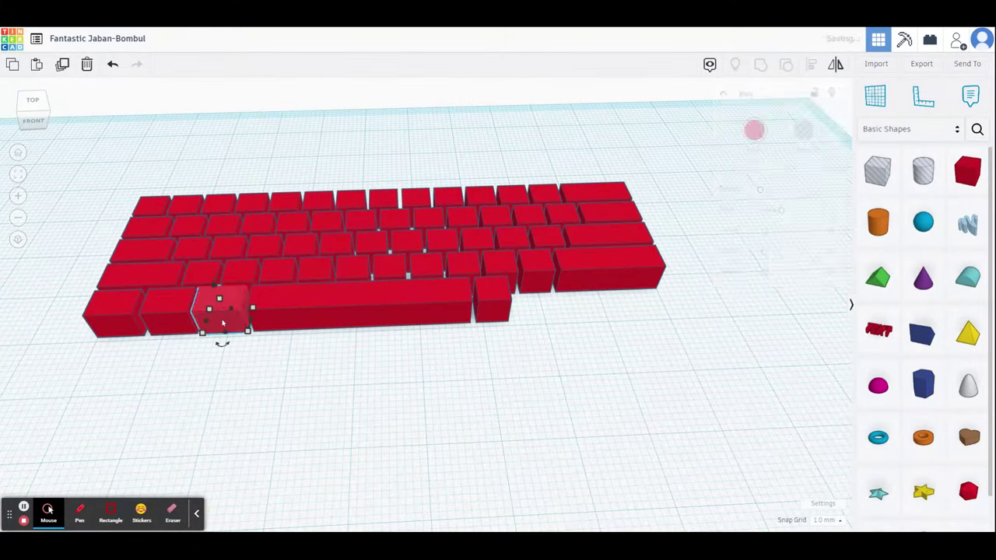
key("ctrl+d")
left_click_drag(222, 323, 554, 310)
left_click(493, 308)
key("Delete")
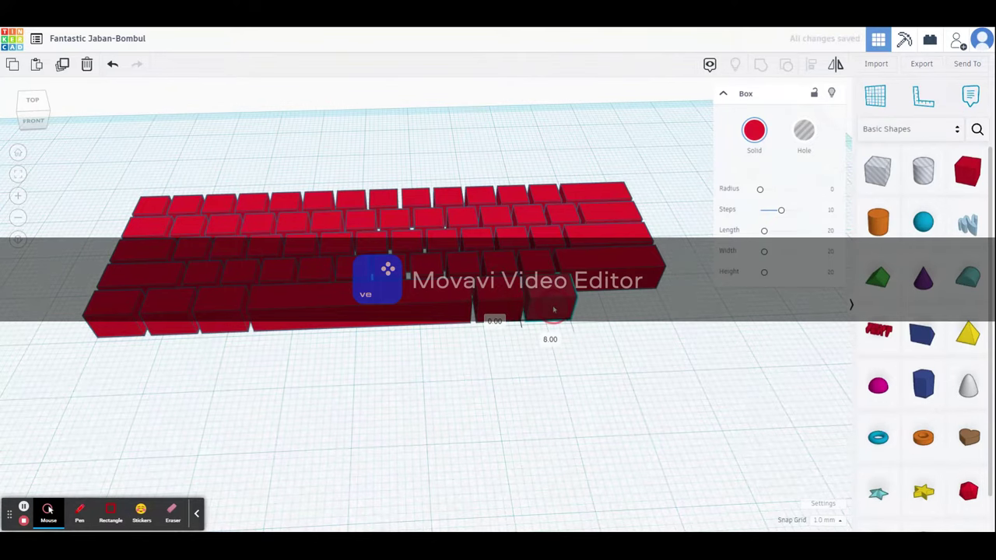
key("ctrl+d")
left_click(711, 344)
- Copy a small cube past the fifth row's end, leaving a gap, and repeat it to form three adjacent arrow keys
middle_click_drag(711, 345, 288, 338)
right_click_drag(467, 269, 497, 269)
left_click(308, 285)
left_click_drag(315, 294, 480, 326)
key("ctrl+d")
- Duplicate the middle arrow key and move the copy 6 mm back to form the up-arrow key
left_click(470, 322)
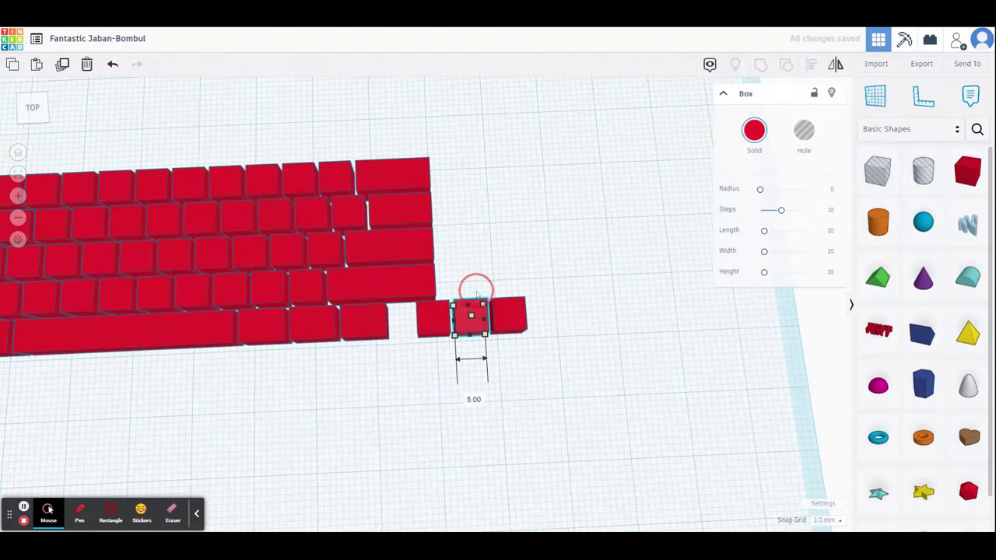
key("ctrl+d")
left_click_drag(474, 329, 472, 310)
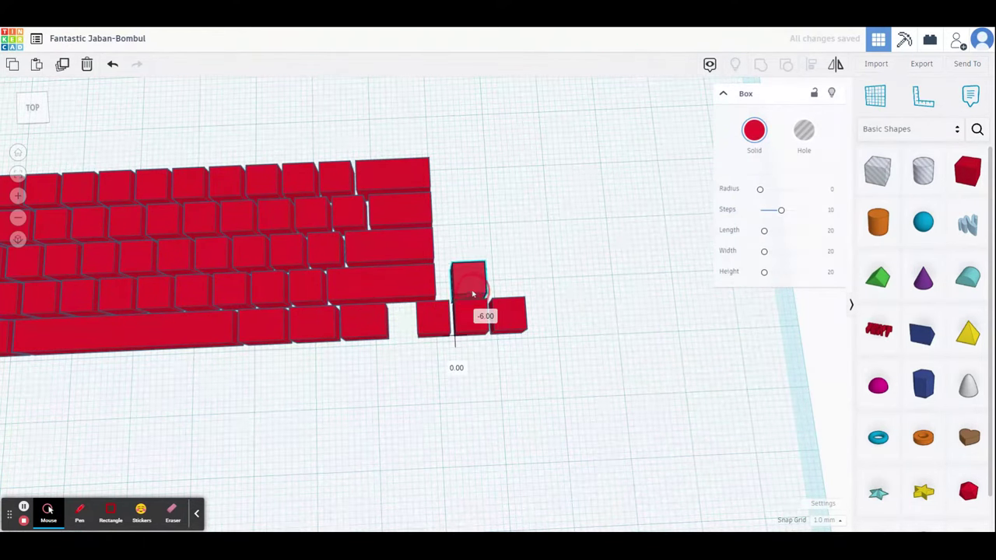
left_click(583, 301)
- Copy the up-arrow key beside the first two rows' ends and duplicate it into a two-by-two block of keys
right_click_drag(583, 301, 548, 304)
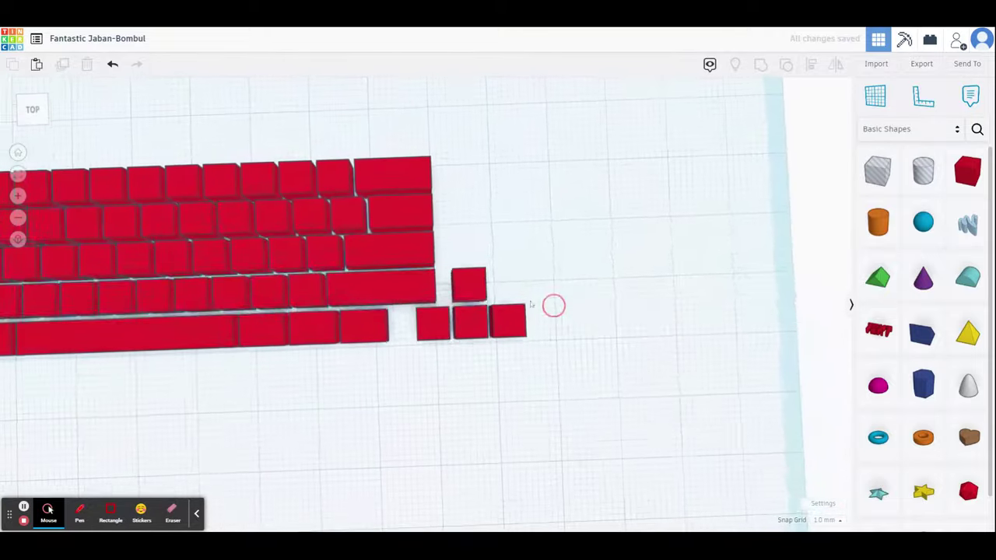
left_click(471, 290)
key("ctrl+d")
left_click_drag(472, 289, 475, 183)
key("ctrl+d")
left_click_drag(470, 88, 505, 221)
left_click(471, 183)
left_click(533, 220)
left_click(467, 216)
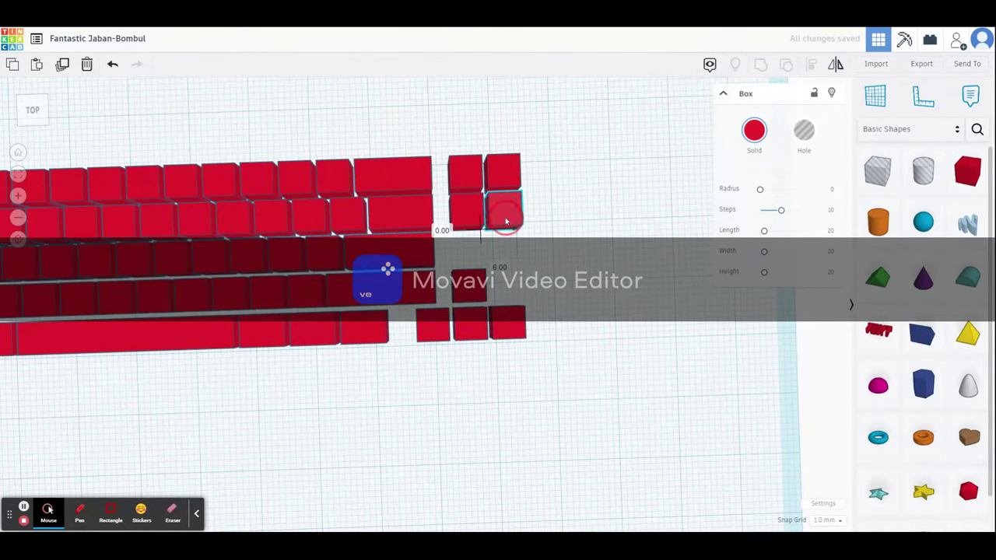
left_click(588, 234)
- Select the keyboard's keys together and change their solid colour to white
right_click_drag(438, 138, 480, 204)
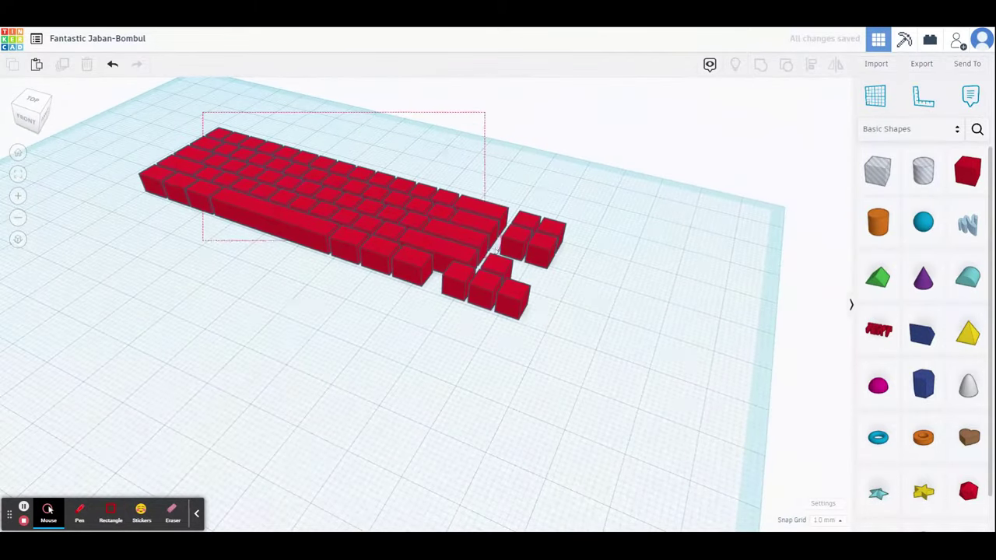
left_click_drag(494, 249, 537, 319)
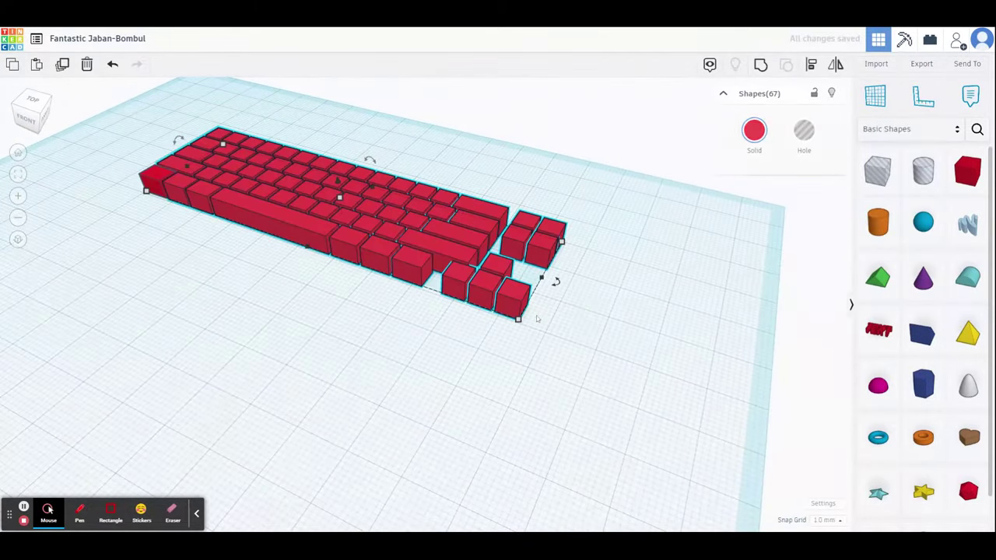
left_click(753, 131)
left_click(927, 202)
left_click(609, 330)
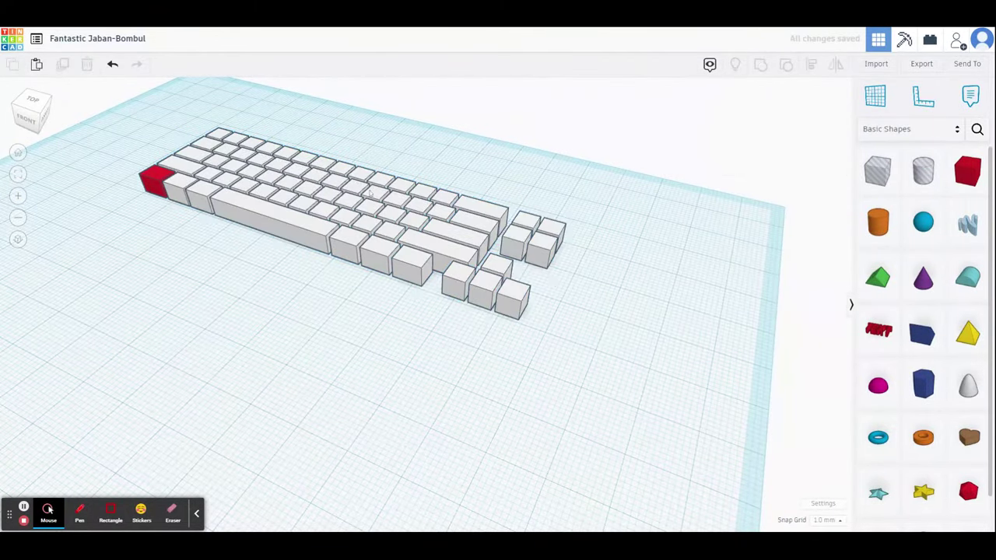
- Colour the second and third keys of the front row, beside the existing red key, solid red
left_click(176, 187)
left_click(754, 131)
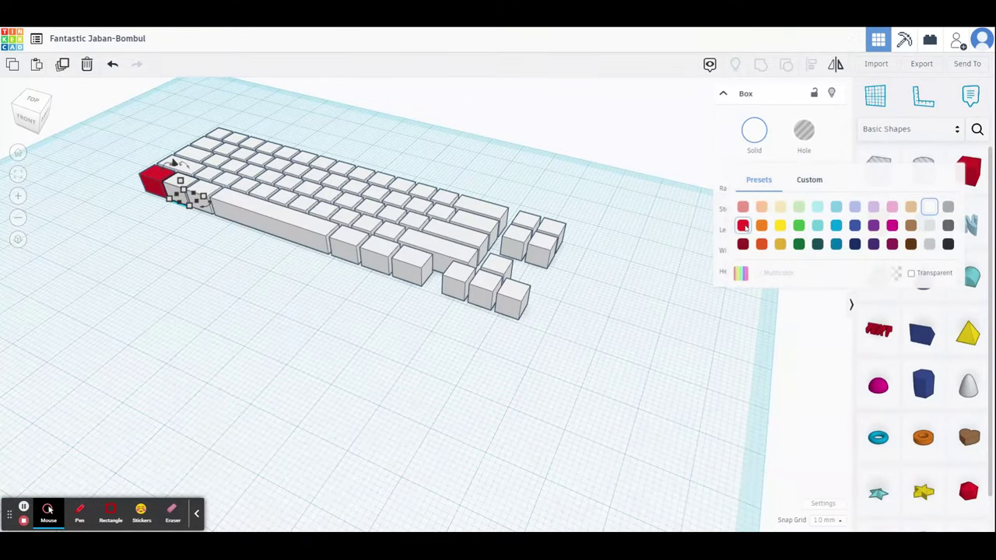
left_click(743, 226)
left_click(196, 173)
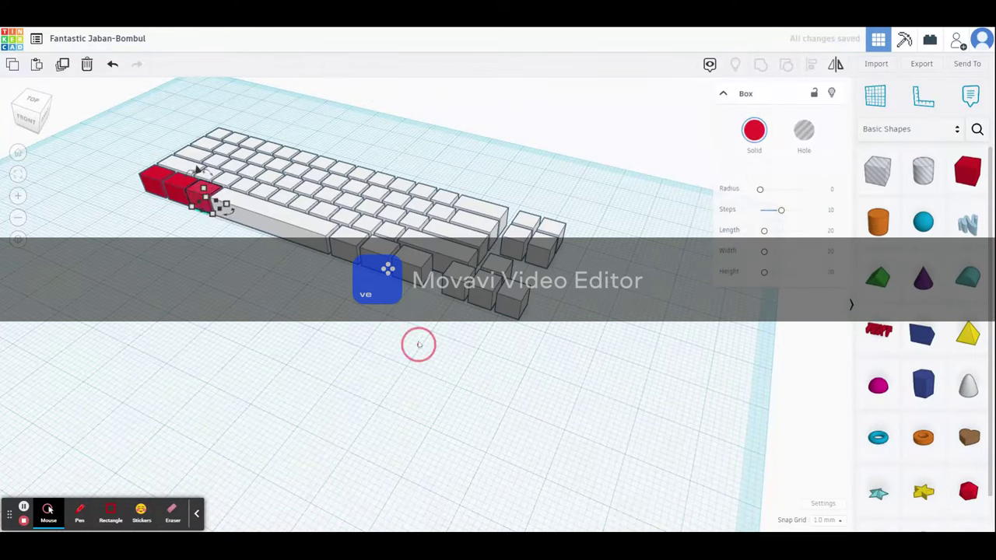
- Colour the three front-row keys after the spacebar and the long key behind them solid red
left_click(344, 269)
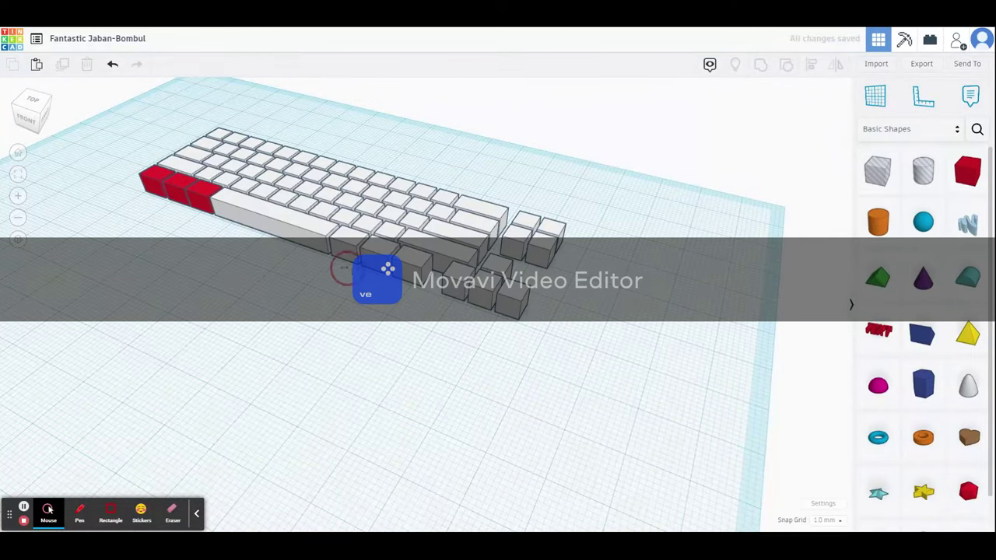
left_click_drag(407, 293, 420, 284)
left_click(340, 267)
left_click(750, 133)
left_click(745, 226)
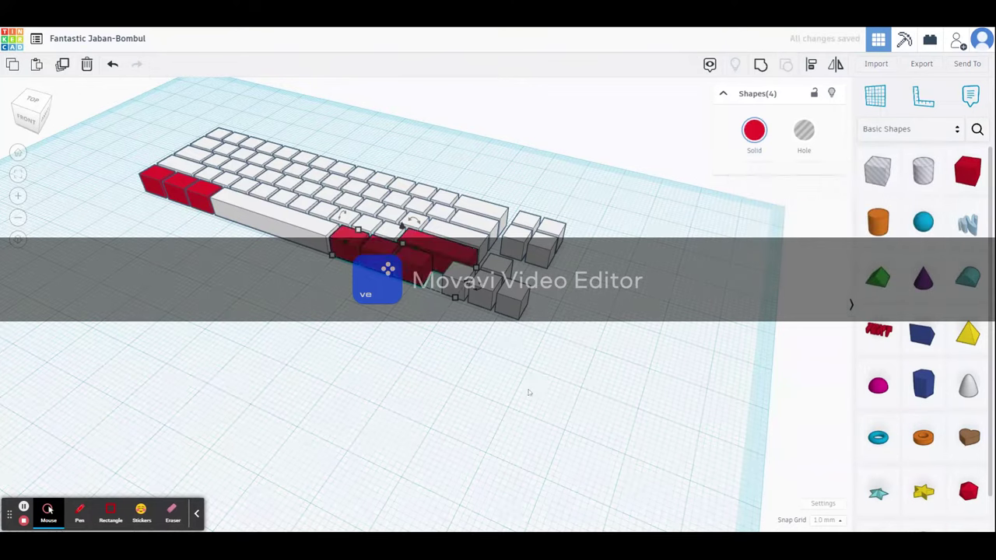
left_click(528, 392)
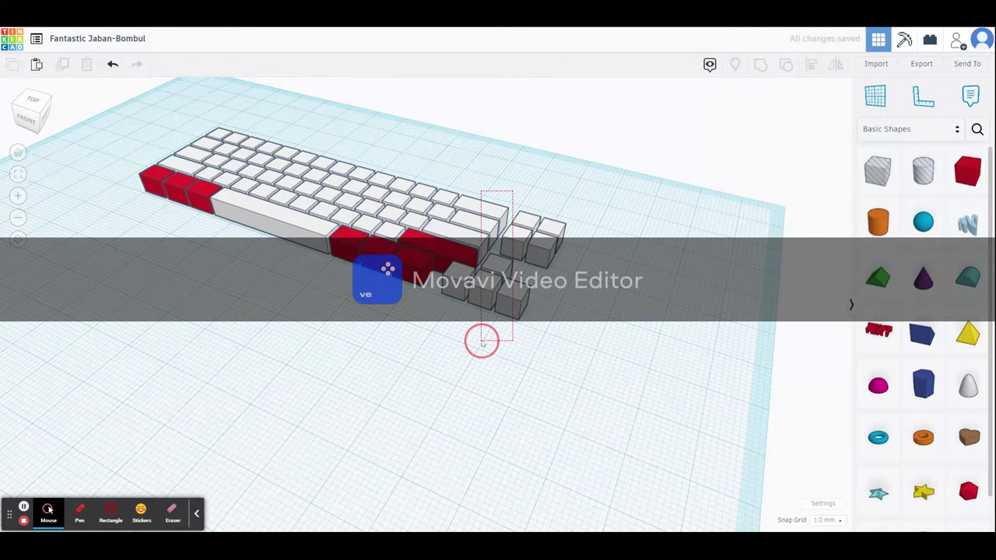
- Colour the long end keys of the rear rows, the inner navigation keys and three of the arrow keys solid red
left_click_drag(481, 343, 481, 343)
left_click(753, 130)
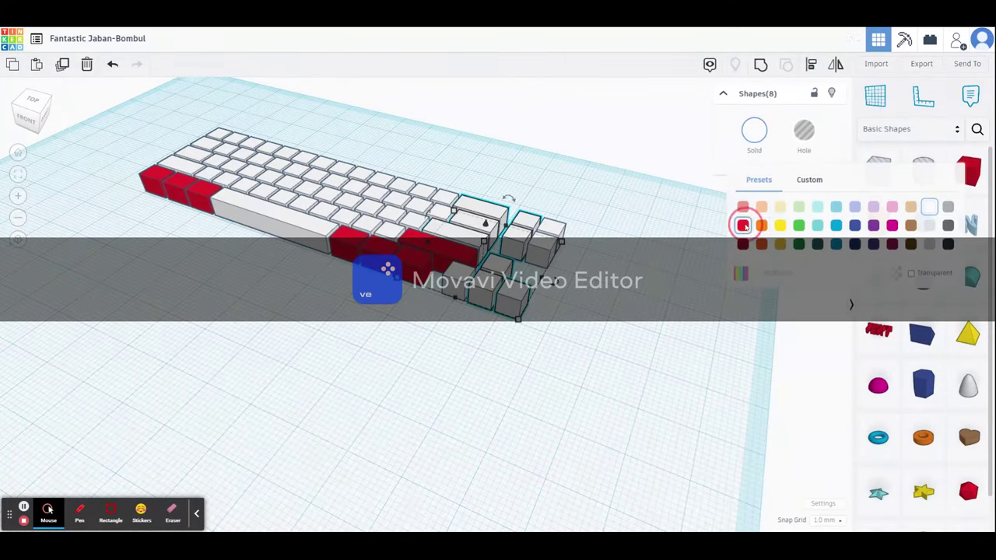
left_click(743, 226)
left_click(462, 345)
- Colour the remaining white arrow key and the two outer navigation keys solid red
left_click(456, 284)
left_click(754, 129)
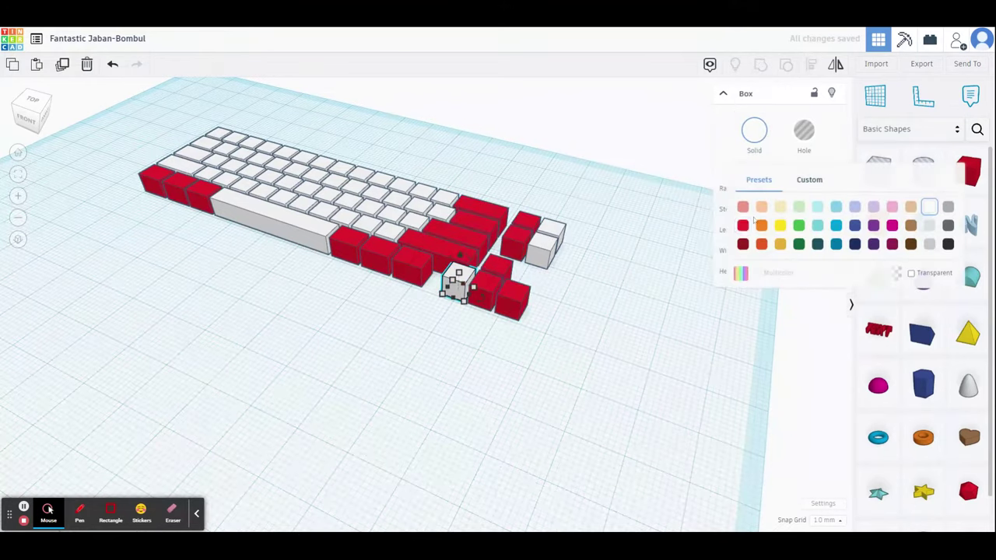
left_click(744, 226)
left_click(563, 212)
left_click_drag(560, 210, 558, 280)
left_click(756, 139)
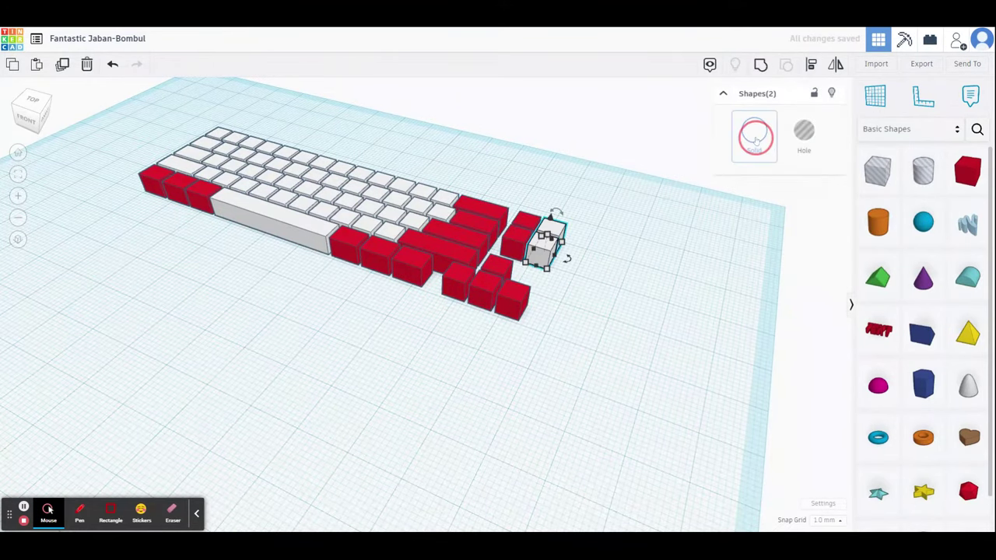
left_click(742, 222)
- Colour the three wide keys at the start of the second, third and fourth rows solid red
middle_click_drag(255, 411, 511, 465)
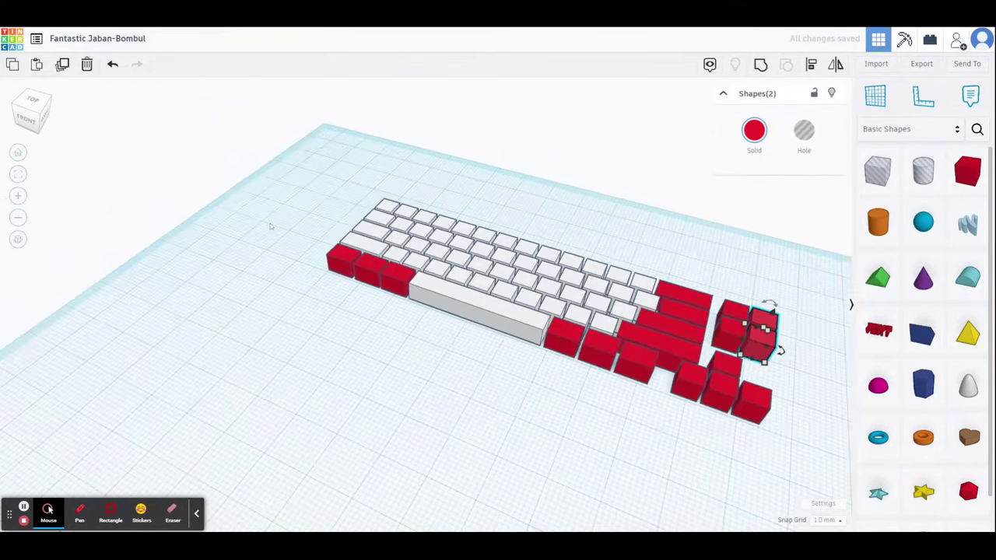
left_click(362, 185)
left_click_drag(382, 256, 376, 257)
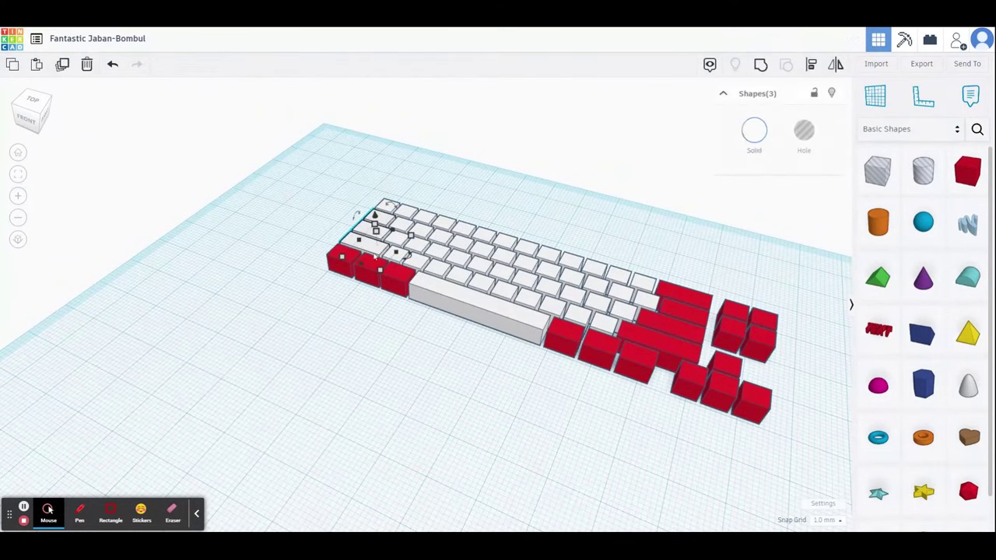
left_click(746, 131)
left_click(743, 226)
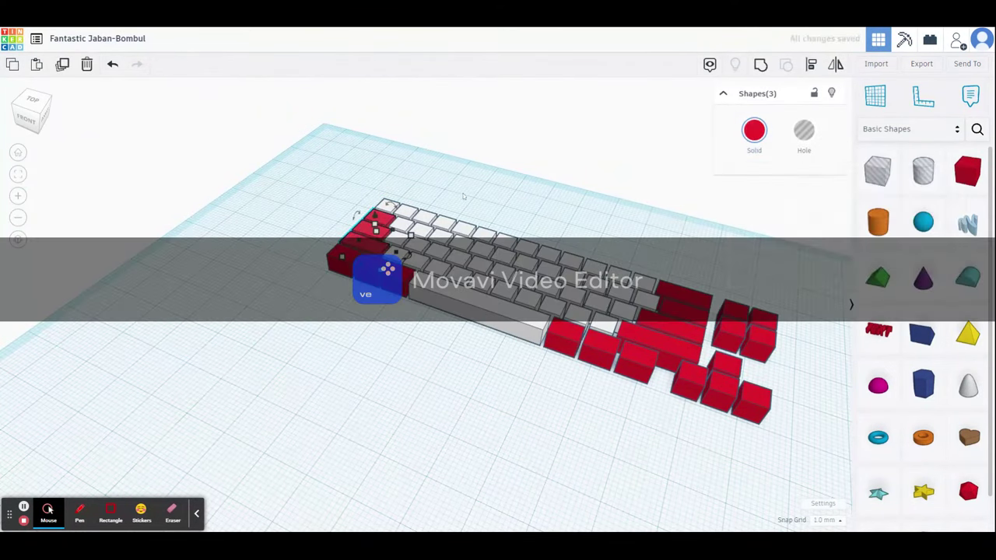
- Colour the spacebar and the first key of the back row light tan
left_click(515, 338)
left_click(754, 130)
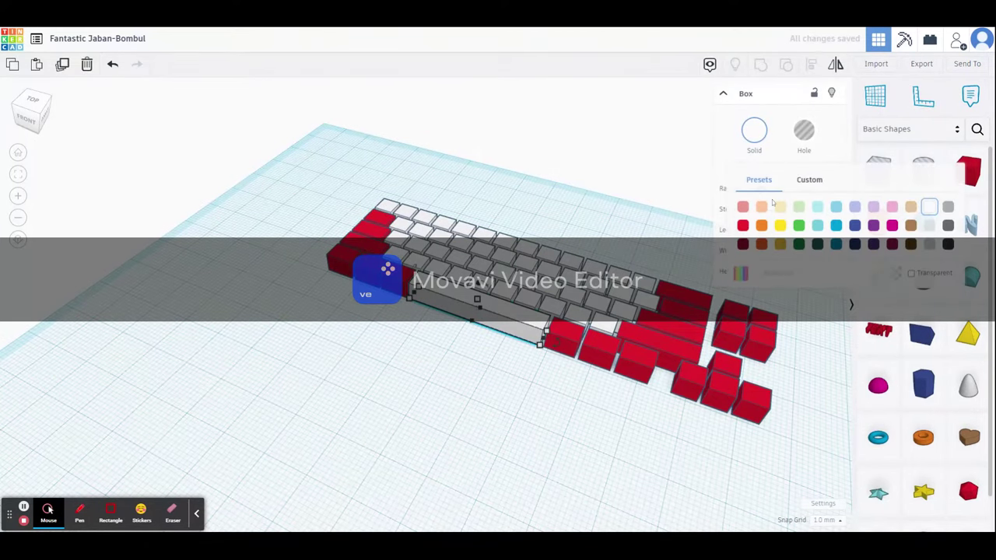
left_click(910, 207)
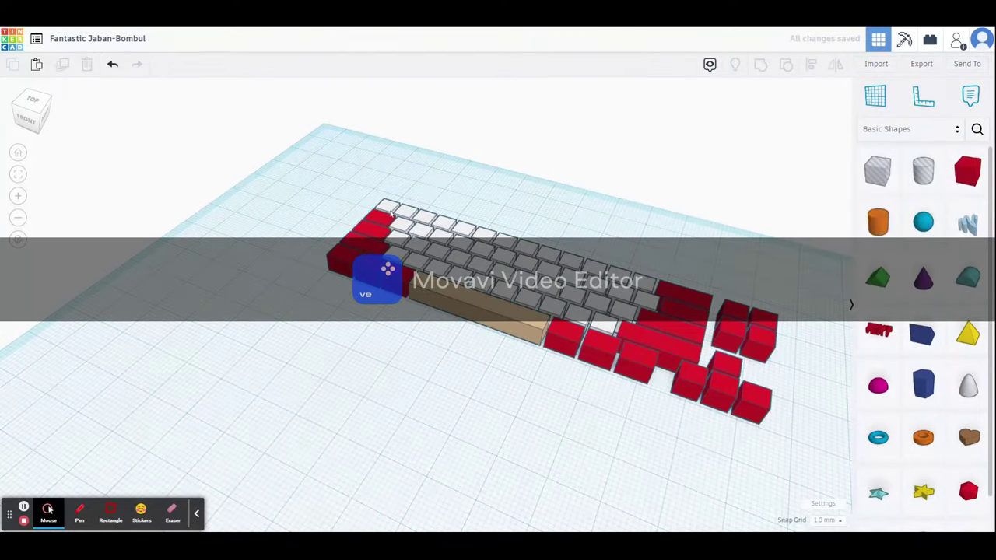
left_click(387, 209)
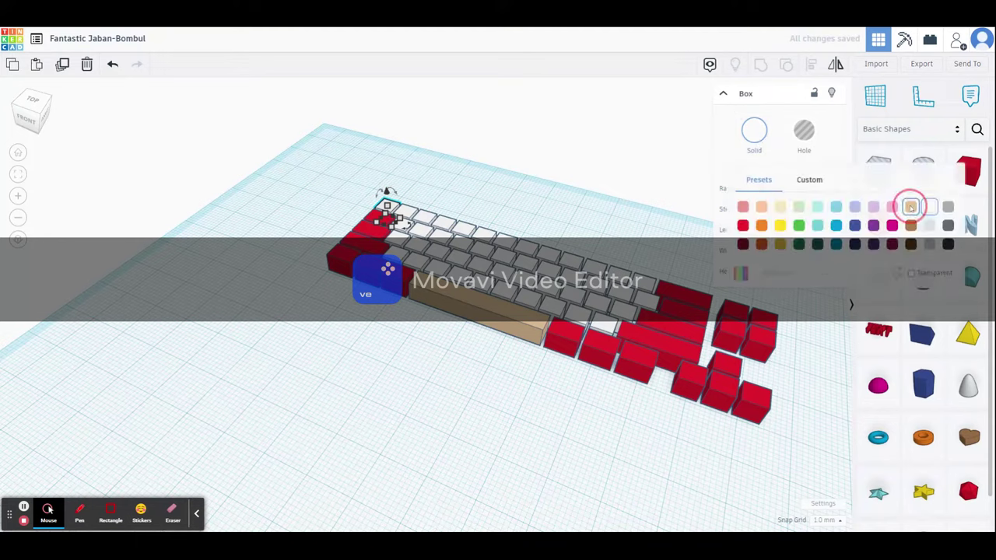
left_click(907, 204)
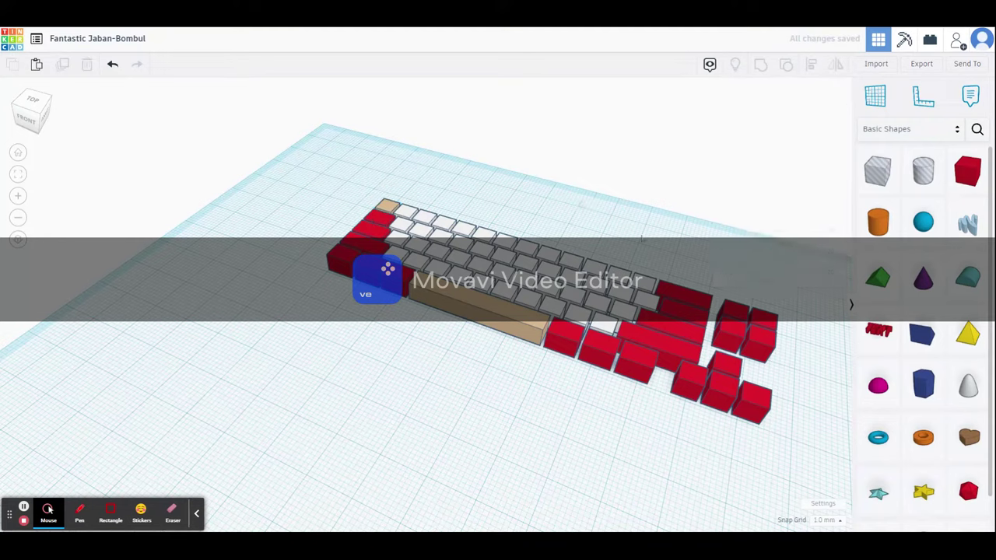
- Add a box at the keyboard and reshape it into a thin base about 107 by 33 mm beneath all the keys
right_click_drag(841, 225, 644, 259)
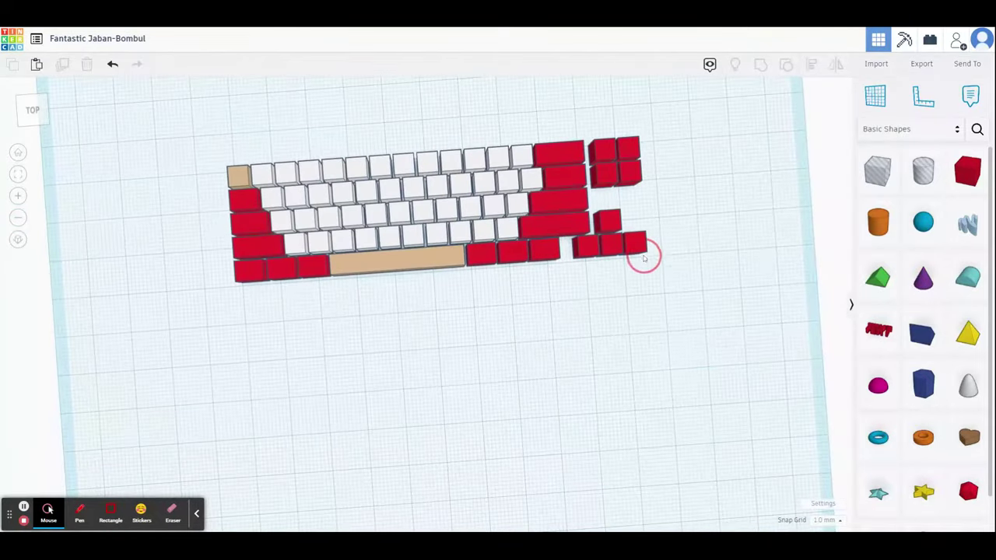
left_click_drag(964, 172, 286, 379)
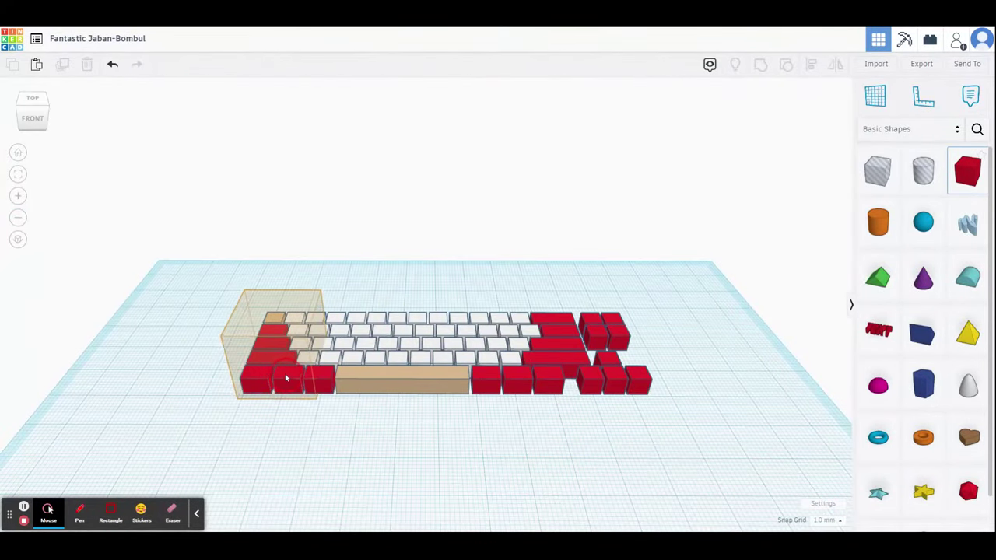
right_click_drag(322, 431, 329, 493)
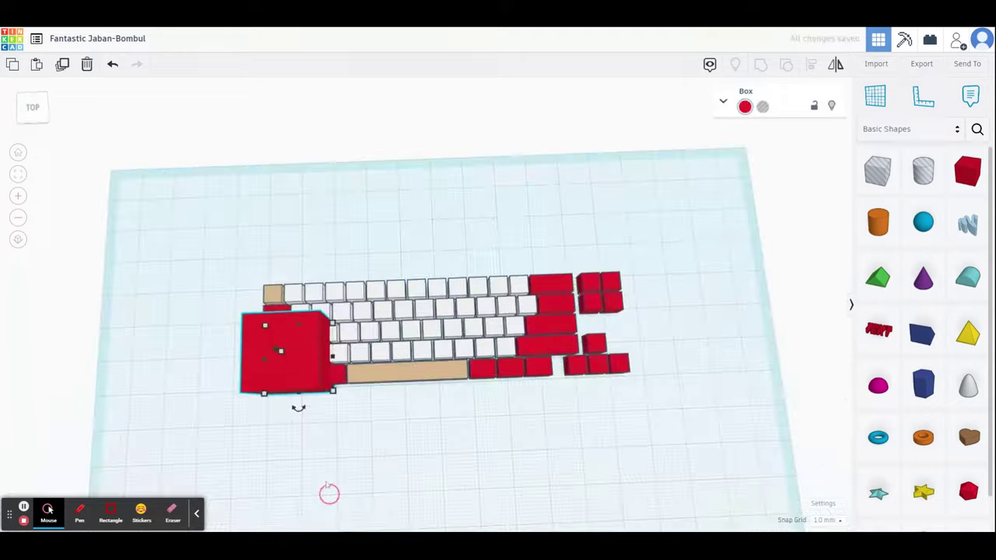
mouse_move(281, 351)
left_mouse_down()
mouse_move(302, 359)
mouse_move(292, 356)
left_mouse_up()
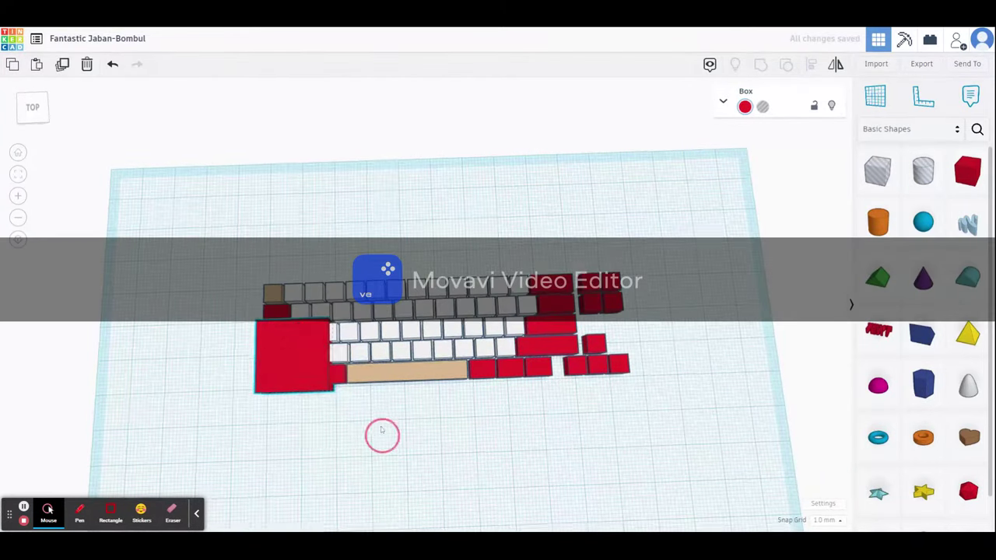
right_click_drag(382, 434, 278, 348)
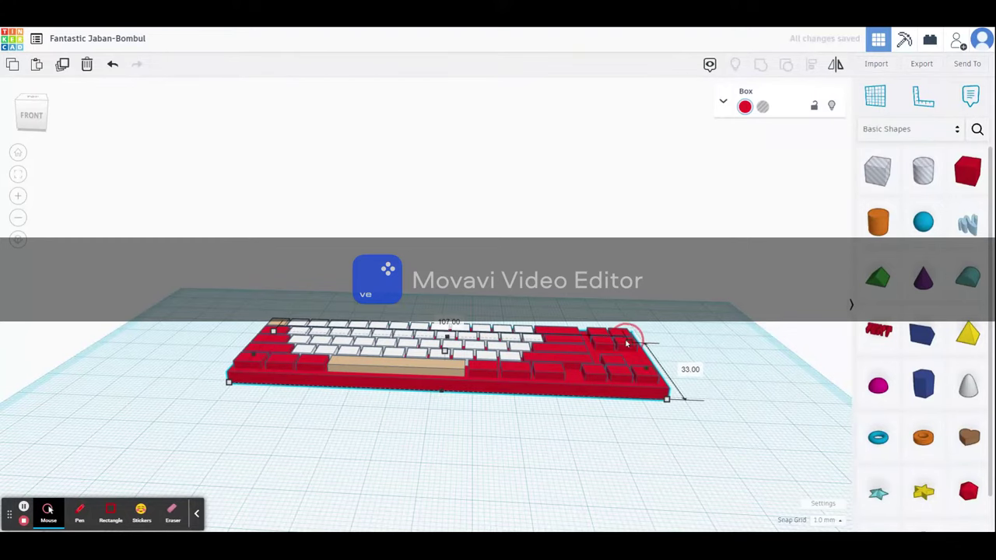
right_click_drag(627, 343, 755, 435)
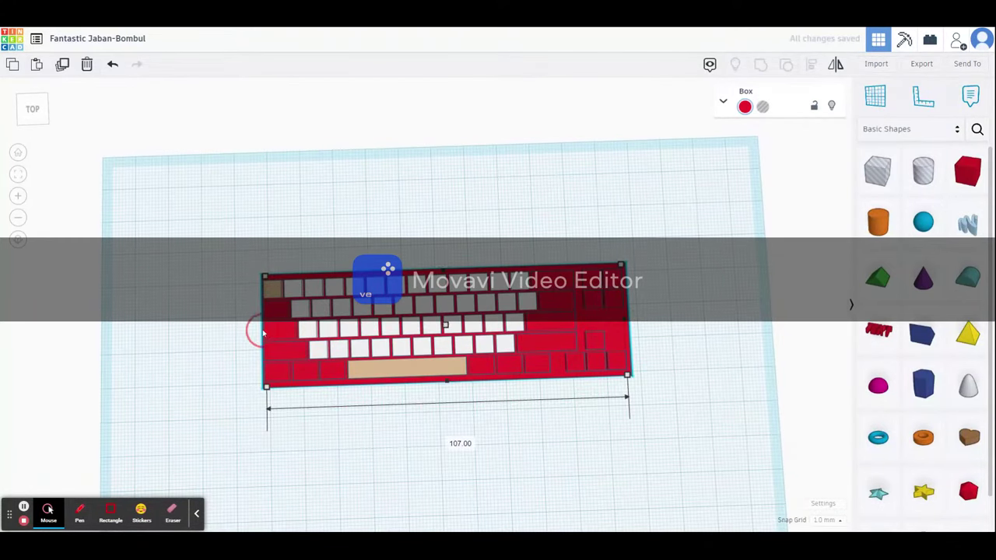
right_click_drag(638, 397, 279, 412)
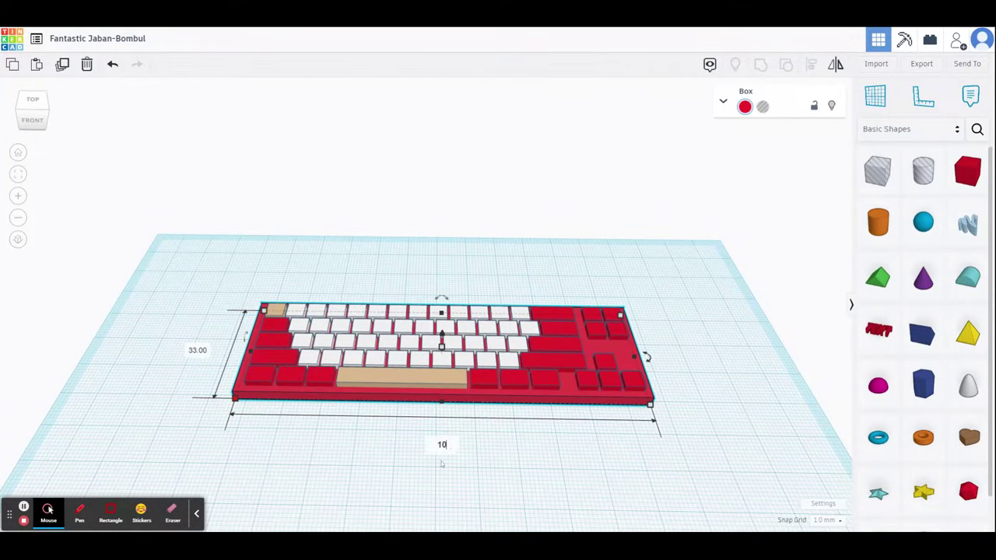
right_click_drag(236, 399, 382, 412)
left_click(436, 396)
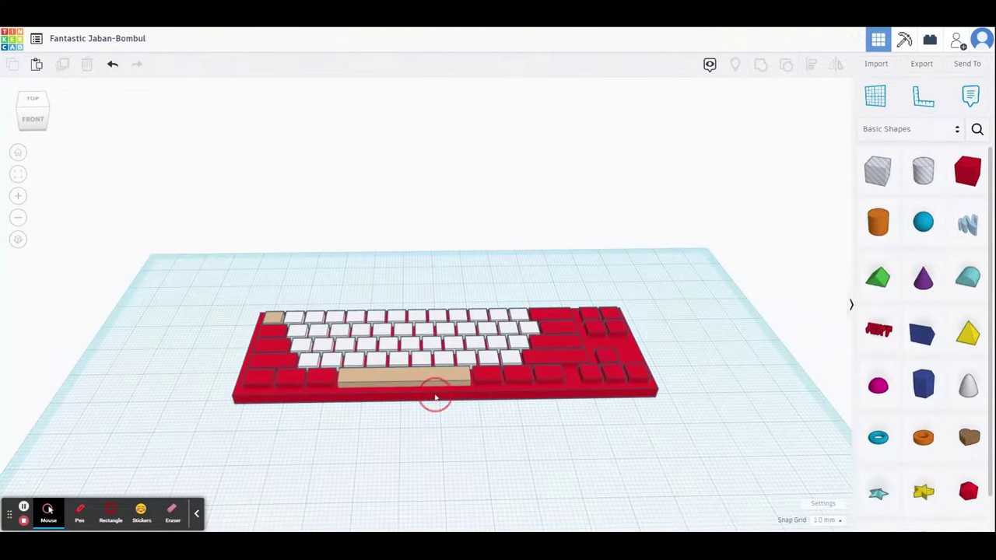
- Move the base in front of the keyboard and place a copy of it back beneath the keys as a hole
left_click_drag(445, 401, 505, 515)
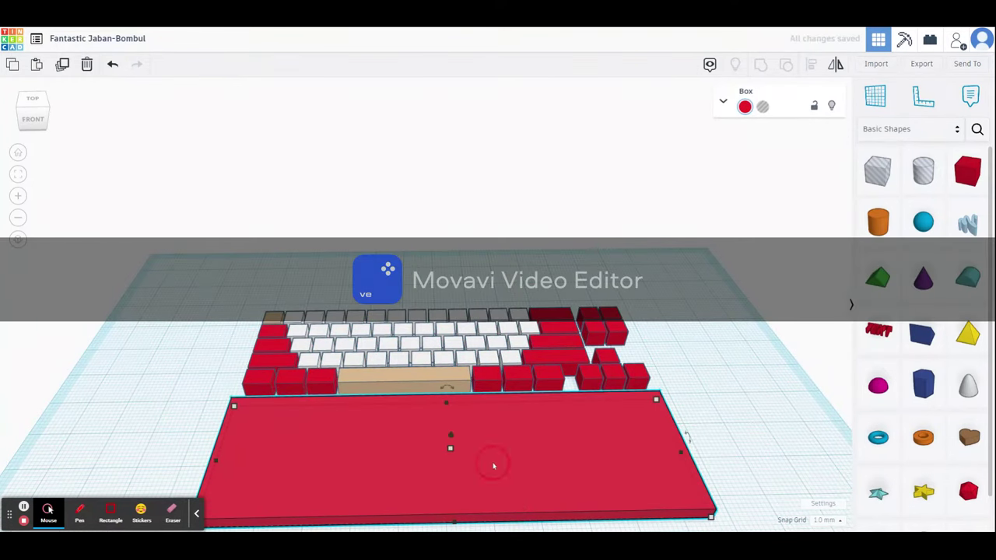
left_click_drag(493, 432, 443, 350)
left_click(633, 354)
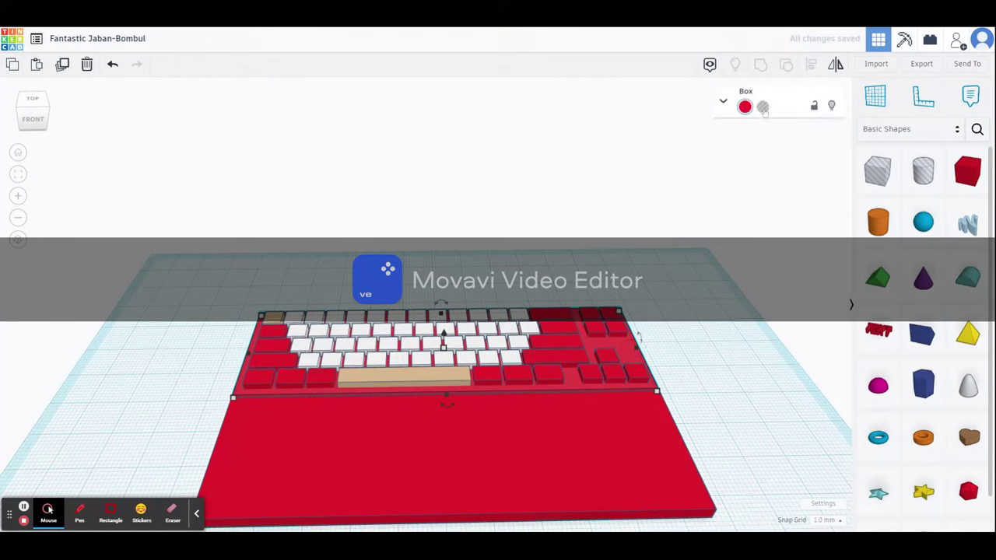
left_click(761, 104)
left_click(705, 279)
- Shorten the hole box beneath the keys from both ends to 105 mm
right_click_drag(690, 289, 683, 360)
left_click(624, 329)
left_click(629, 321)
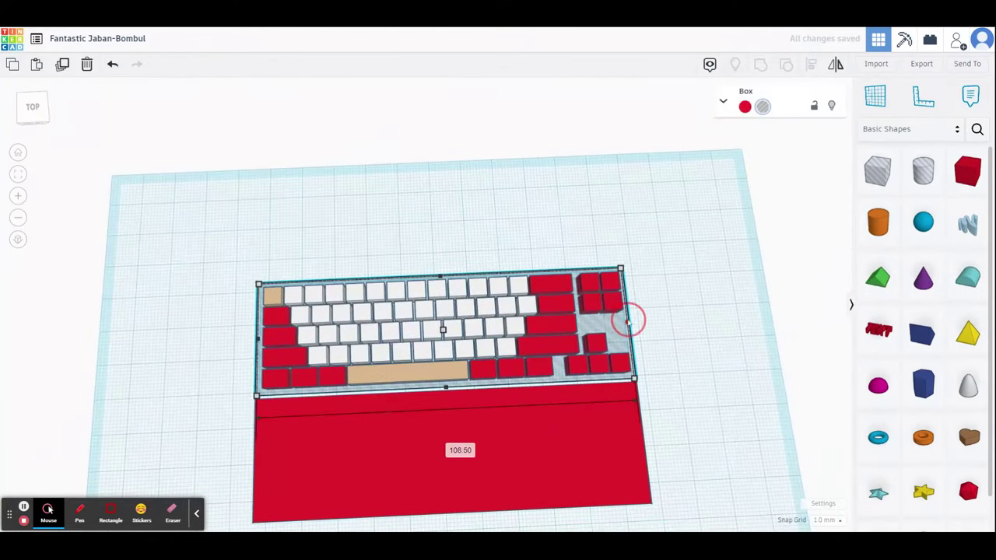
left_click_drag(256, 339, 263, 339)
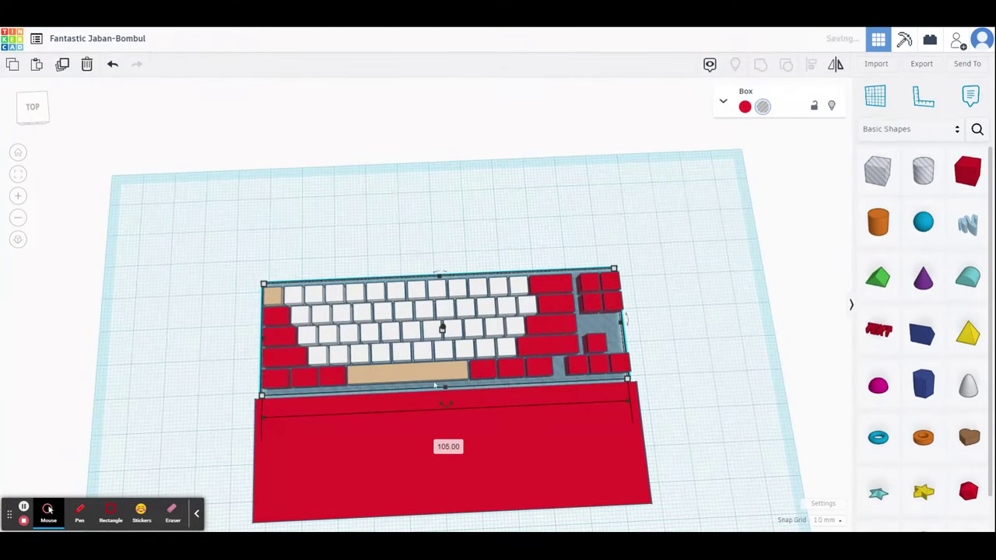
- Adjust the hole box to 105.5 mm long and 30 mm deep so that it fits around the keys
left_click(441, 277)
right_click_drag(677, 295, 585, 459)
scroll(539, 472, "up", 3)
left_click(456, 351)
right_click_drag(513, 411, 596, 410)
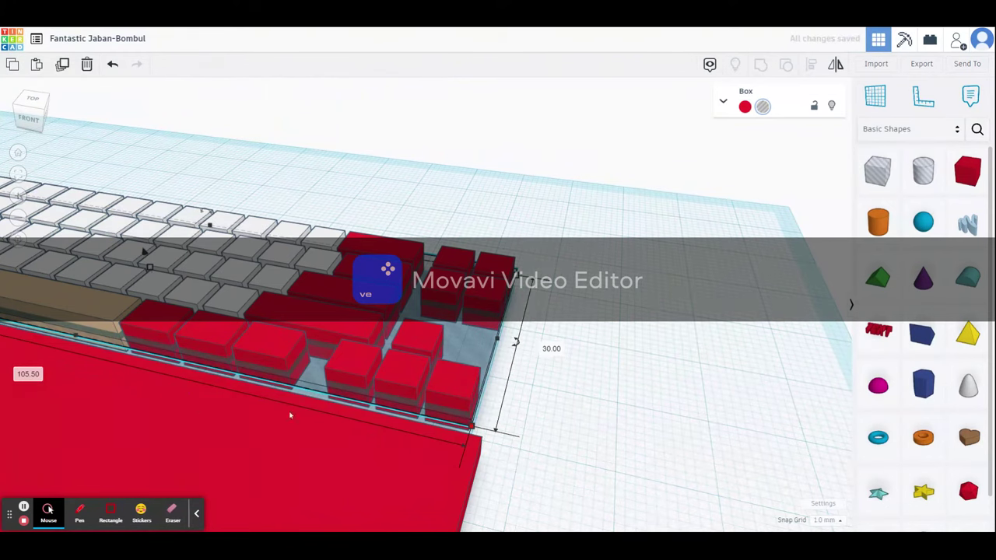
right_click_drag(289, 416, 281, 377)
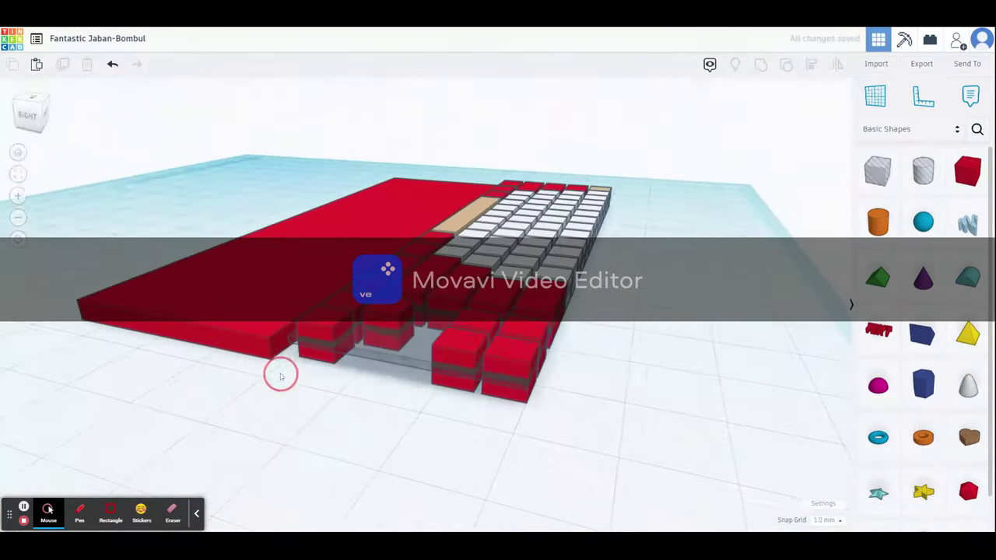
left_click(490, 383)
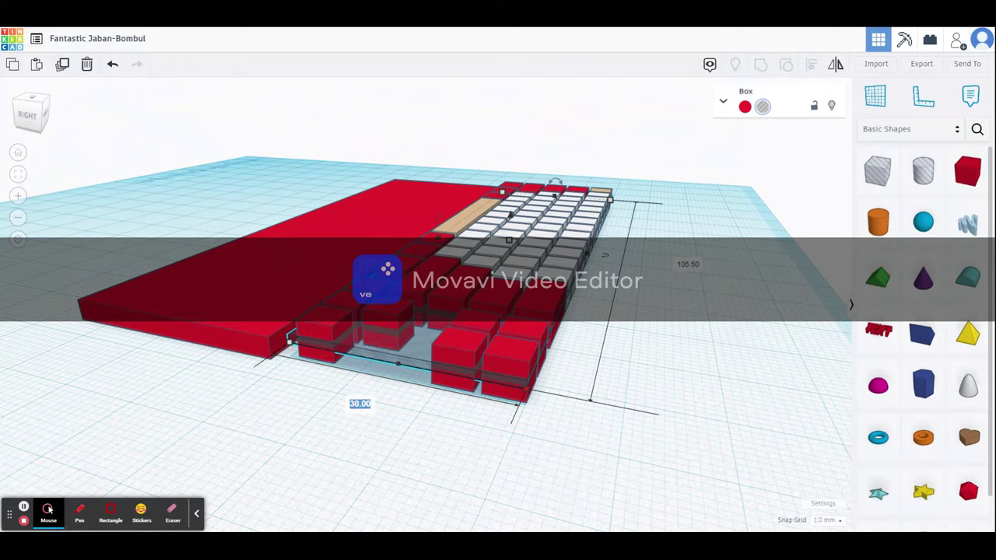
right_click_drag(606, 445, 282, 298)
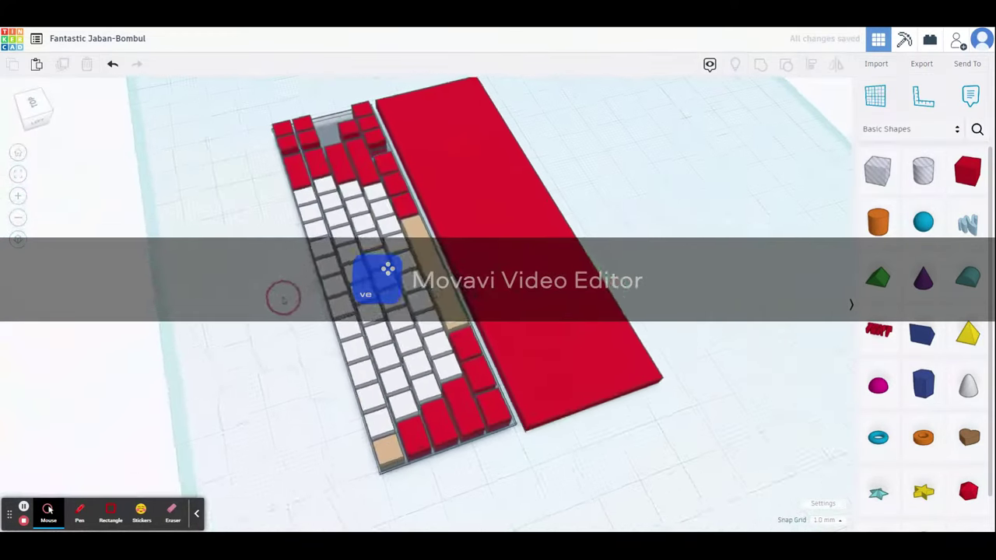
- Position the hole box over the front base, lowered by 1 mm, and group the two to cut a recess
scroll(333, 331, "up", 3)
right_click_drag(722, 498, 466, 389)
left_click(498, 409)
key("ctrl+Down")
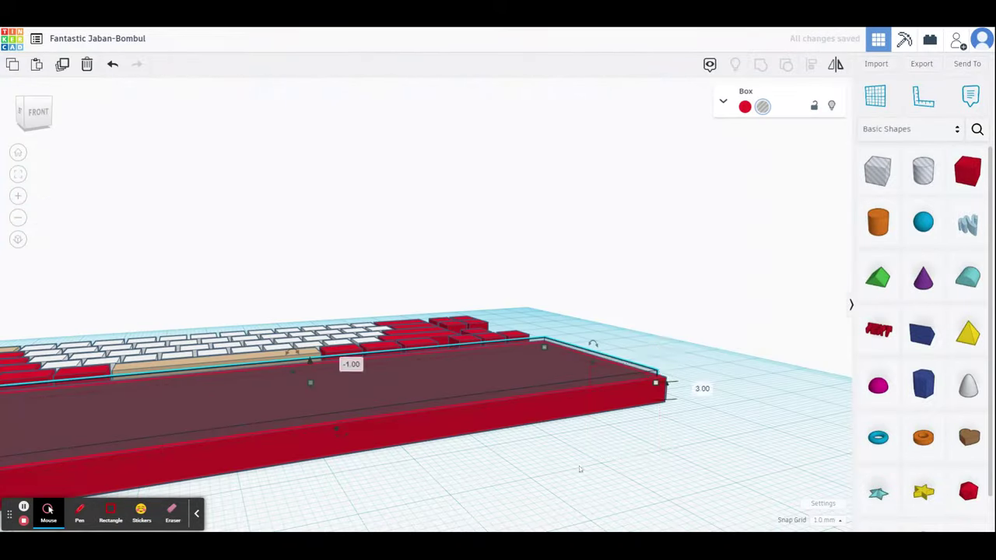
left_click(634, 398, "shift")
left_click(762, 65)
- Move the recessed case back 34 mm so that it sits beneath the keys
right_click_drag(589, 315, 435, 322)
left_click(518, 365)
left_click_drag(434, 322, 428, 158)
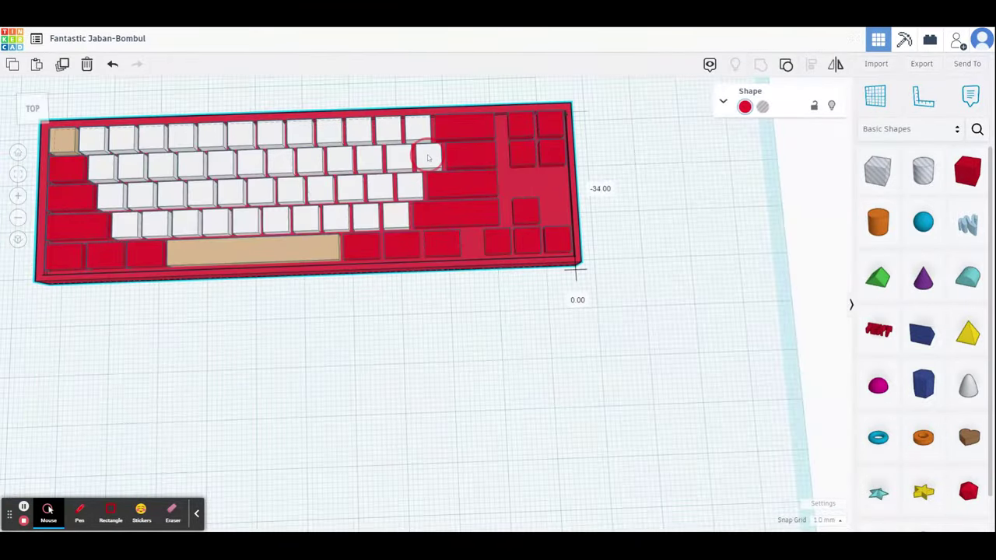
right_click_drag(225, 309, 709, 472)
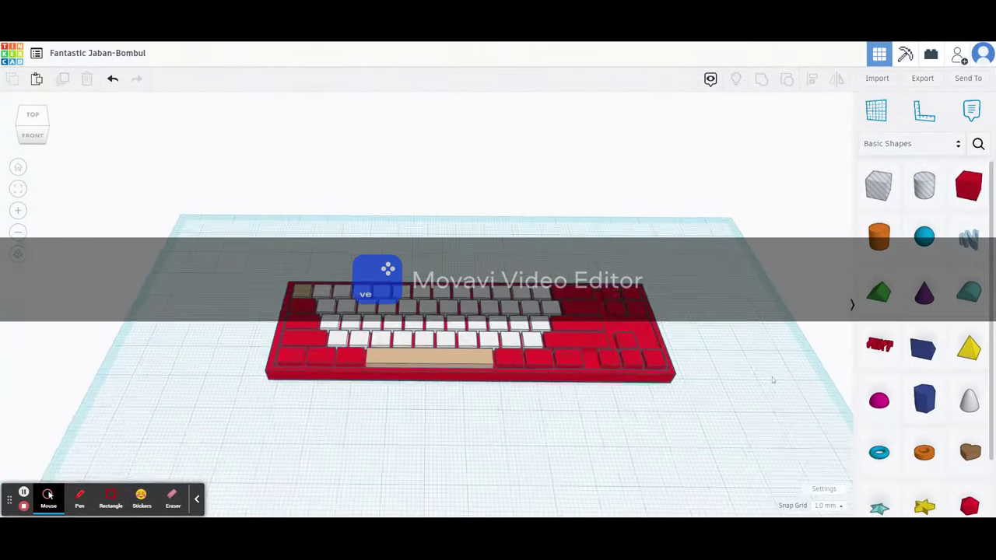
scroll(766, 377, "up", 3)
right_click_drag(694, 323, 693, 360)
scroll(693, 362, "up", 1)
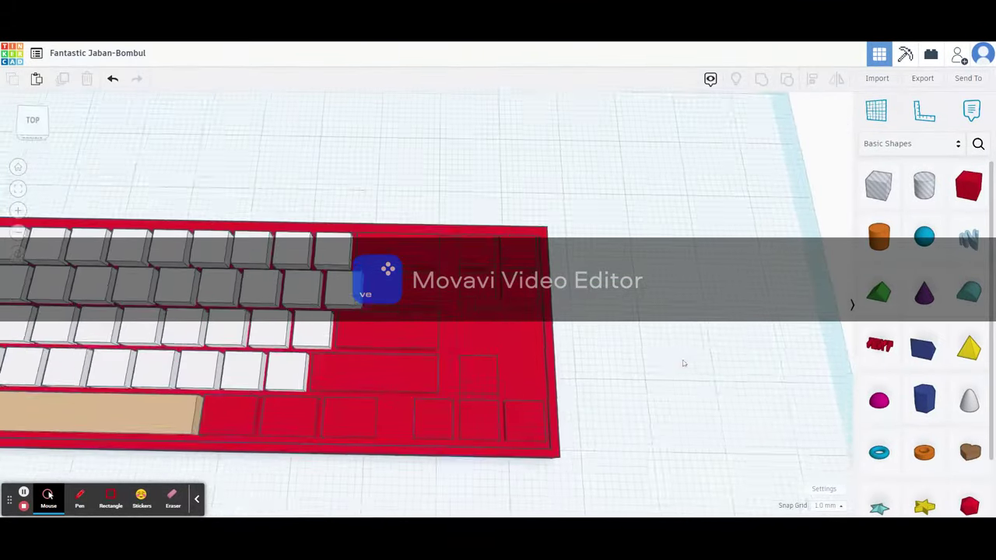
- Add a box at the gap before the arrow keys and resize it into a narrow bar that fits between the keys
left_click_drag(968, 185, 474, 385)
left_click_drag(573, 386, 426, 386)
right_click_drag(635, 437, 592, 389)
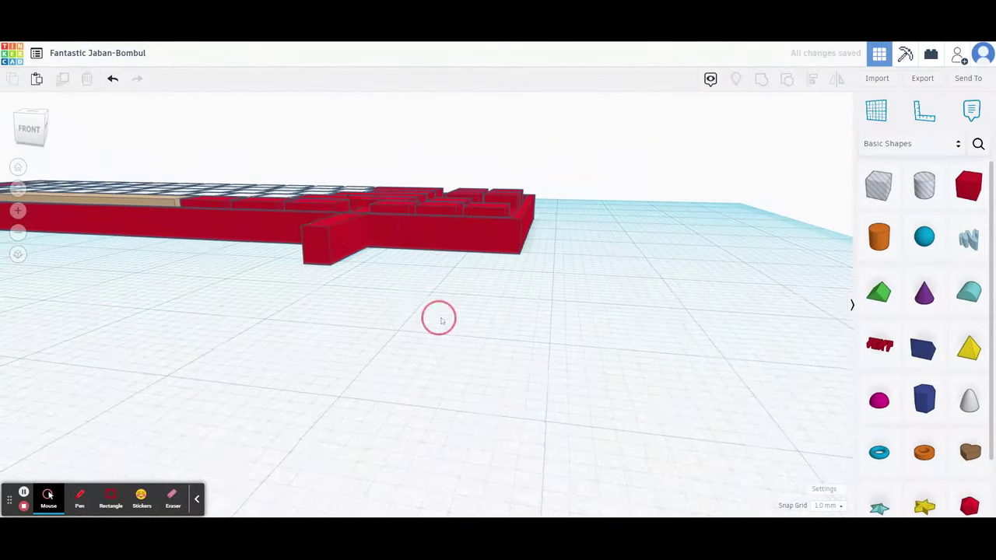
right_click_drag(438, 316, 493, 412)
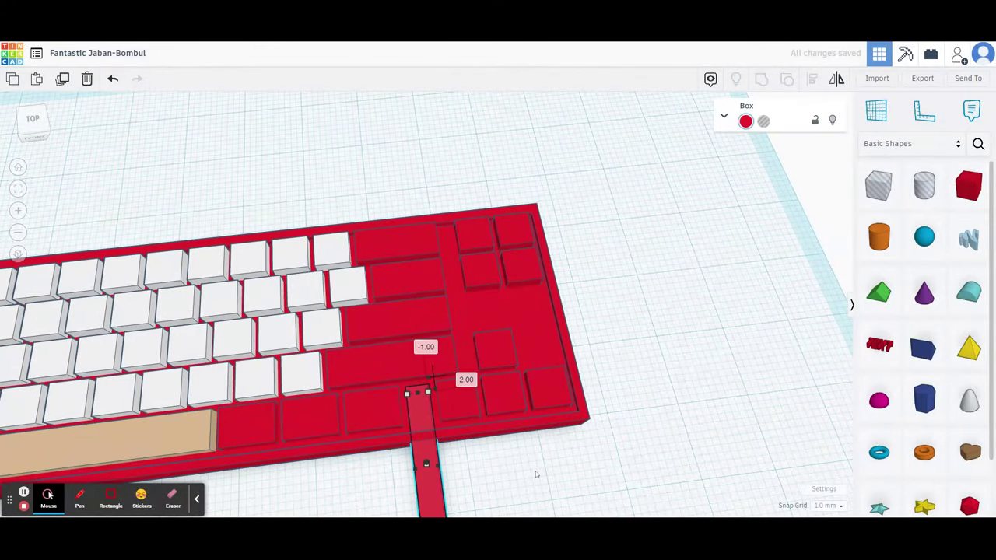
right_click_drag(500, 480, 413, 444)
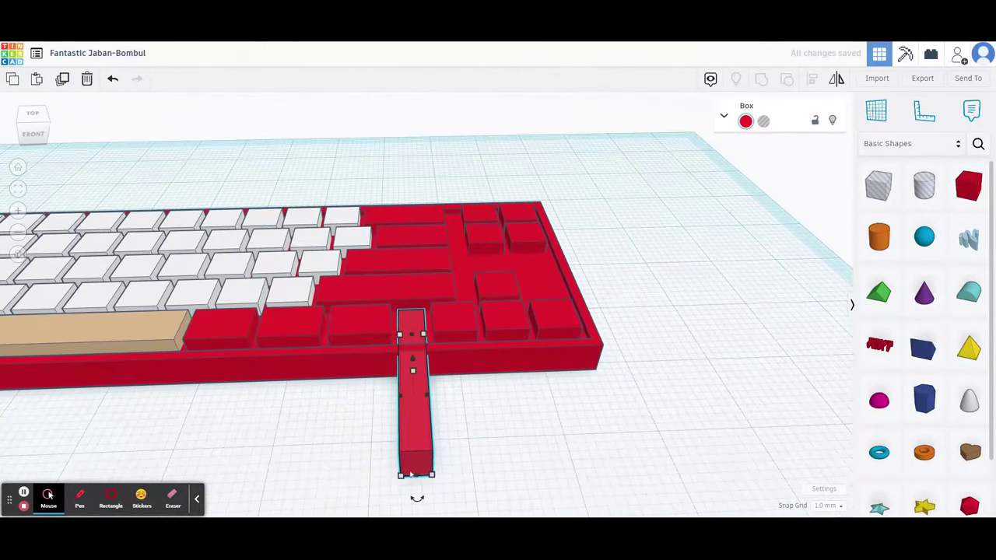
- Shorten the narrow bar to the case's front edge and group it with the red case
left_click(413, 372)
right_click_drag(507, 418, 499, 446)
left_click(417, 420)
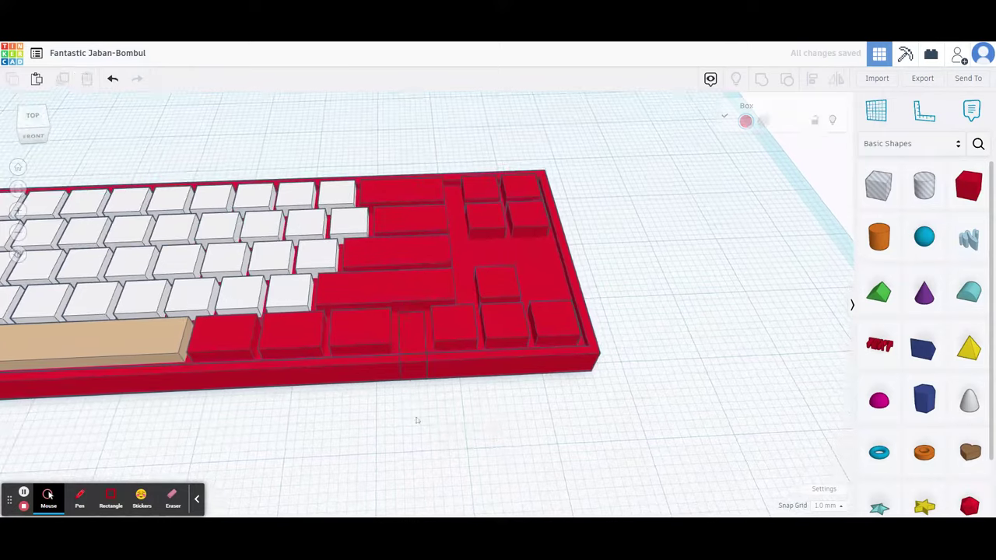
left_click_drag(423, 361, 424, 358)
left_click(738, 285)
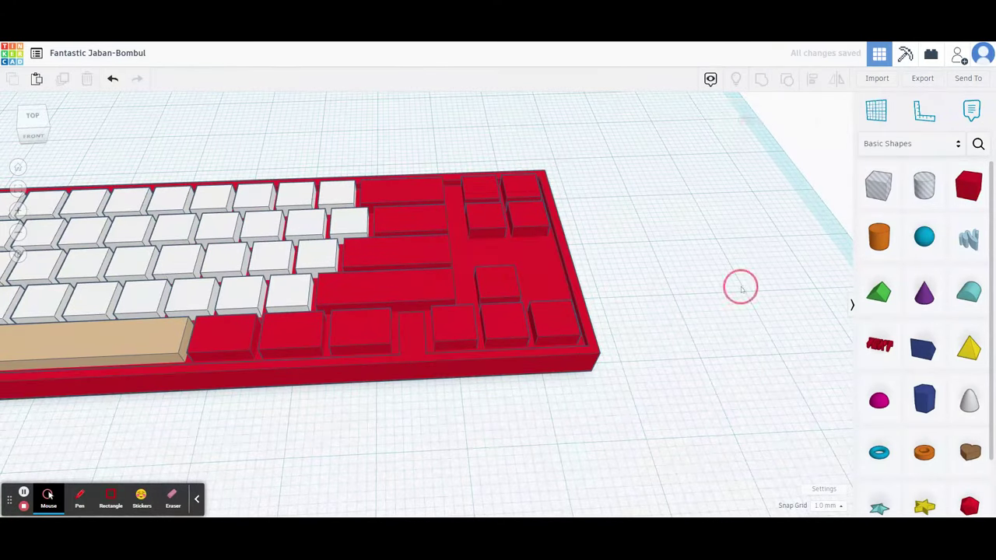
- Add a box between the main keys and the navigation keys and narrow it to 1 mm
right_click_drag(738, 284, 754, 247)
left_click_drag(962, 188, 527, 239)
left_click_drag(597, 236, 470, 236)
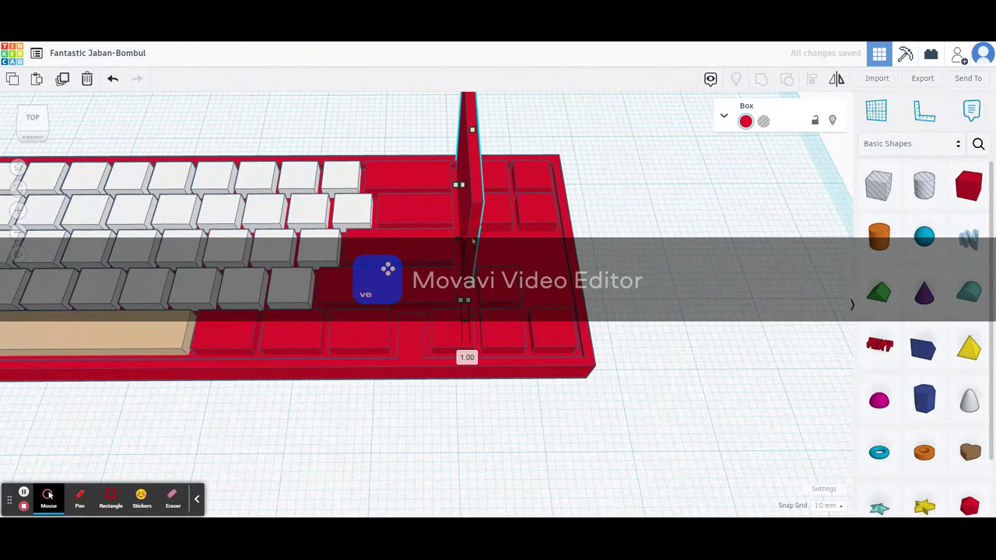
right_click_drag(644, 221, 470, 184)
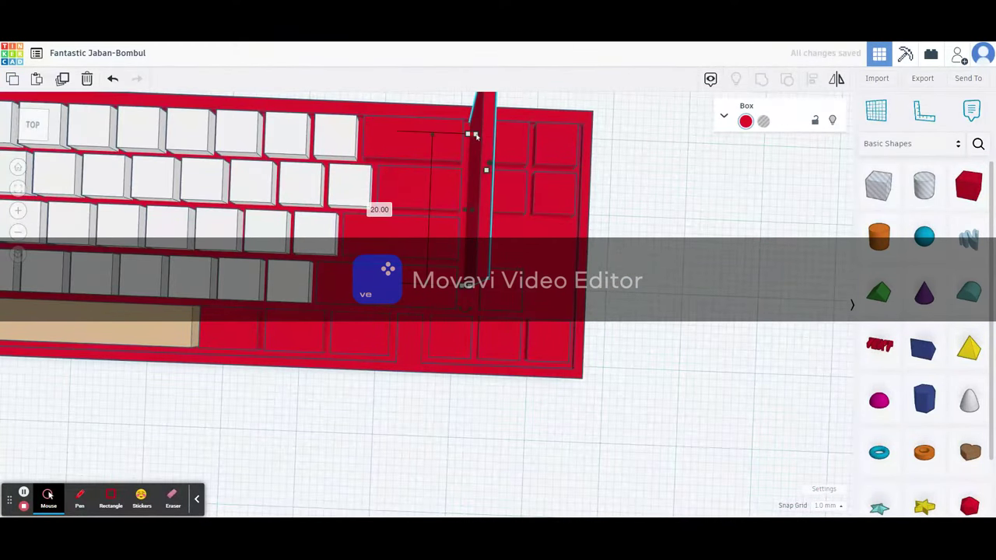
- Extend the divider strip to the case's back rim, about 22 mm long, and lower it to the case's height
right_click_drag(684, 197, 589, 155)
left_click_drag(536, 160, 539, 257)
left_click(809, 307)
right_click_drag(817, 309, 744, 288)
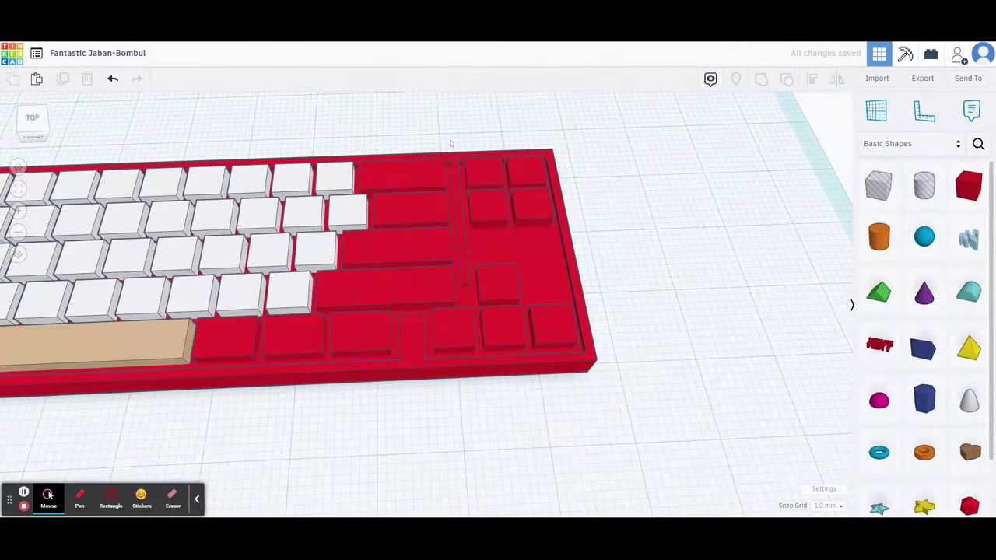
- Try to group the divider strip with the red case
left_click_drag(458, 163, 458, 165)
left_click(760, 78)
left_click(647, 218)
right_click_drag(753, 206, 763, 241)
- Lengthen the divider strip toward the bottom key row and group it with the red case
left_click(467, 272)
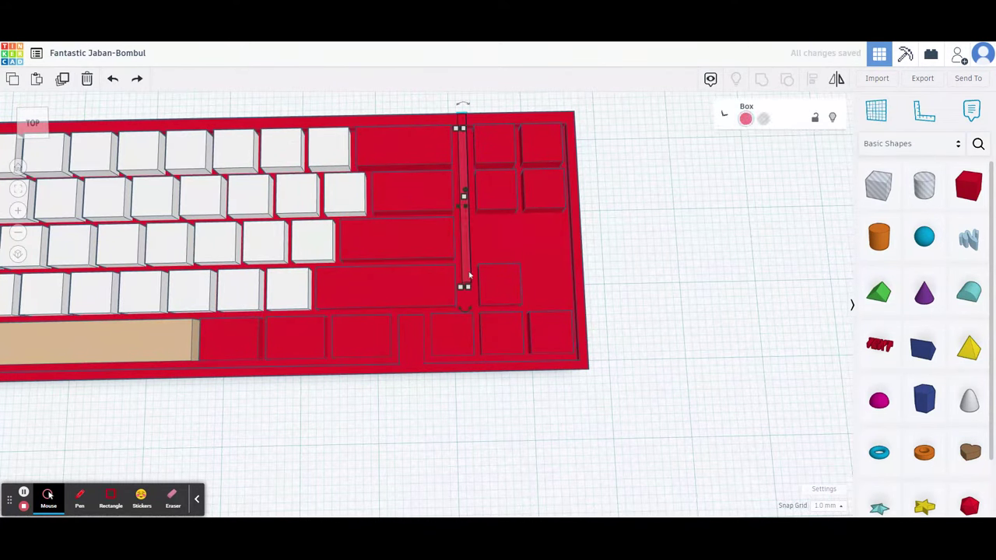
mouse_move(465, 292)
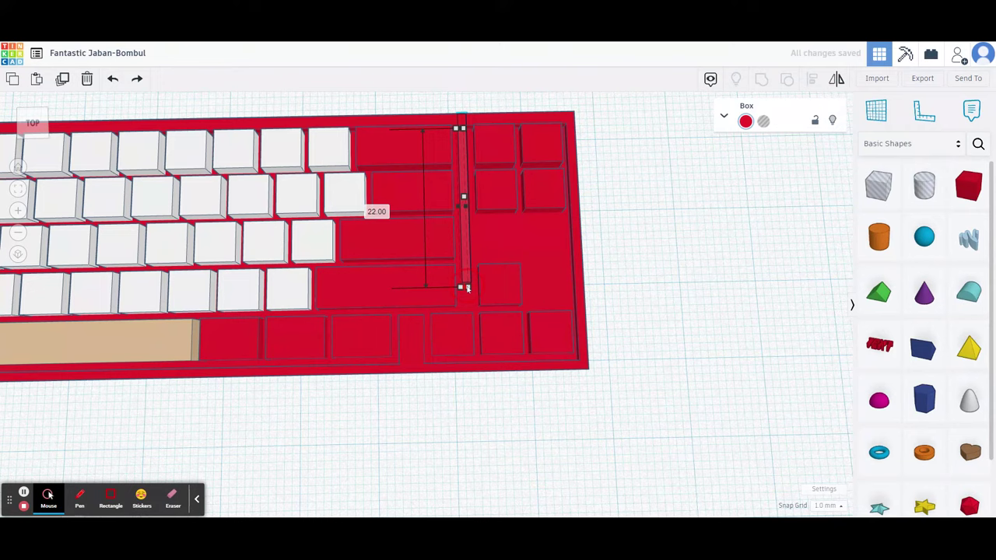
left_click_drag(469, 309, 468, 309)
left_click(492, 139)
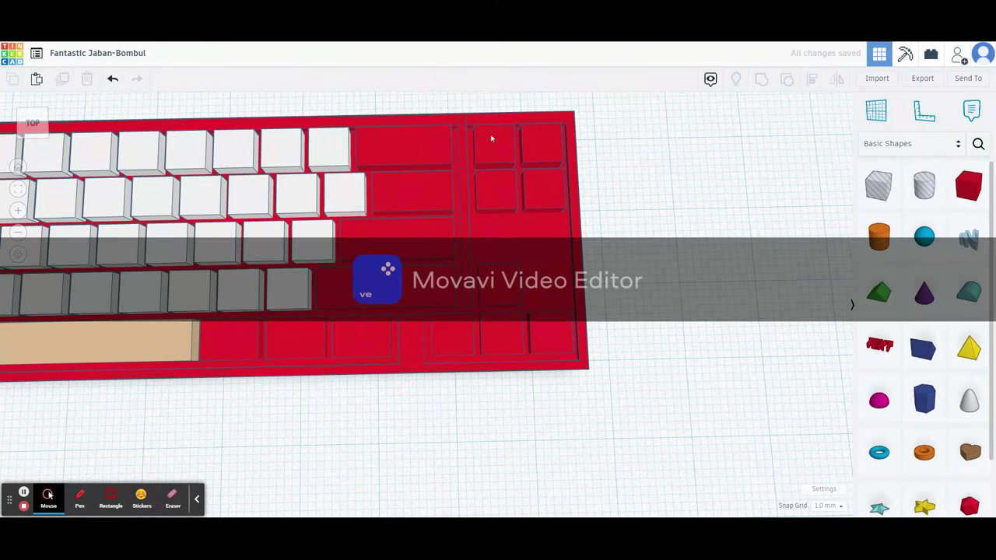
left_click_drag(465, 123, 470, 140)
left_click(761, 79)
left_click(667, 213)
right_click_drag(666, 214, 655, 190)
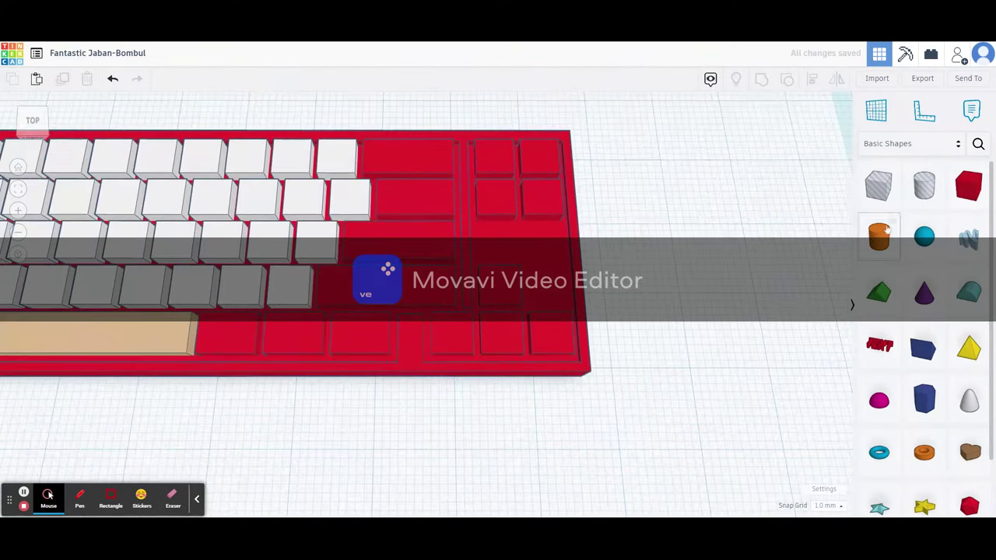
- Add a box in the gap below the four navigation keys and narrow it to the case's side edge
left_click(968, 186)
left_click_drag(606, 234, 550, 242)
left_click_drag(637, 254, 612, 255)
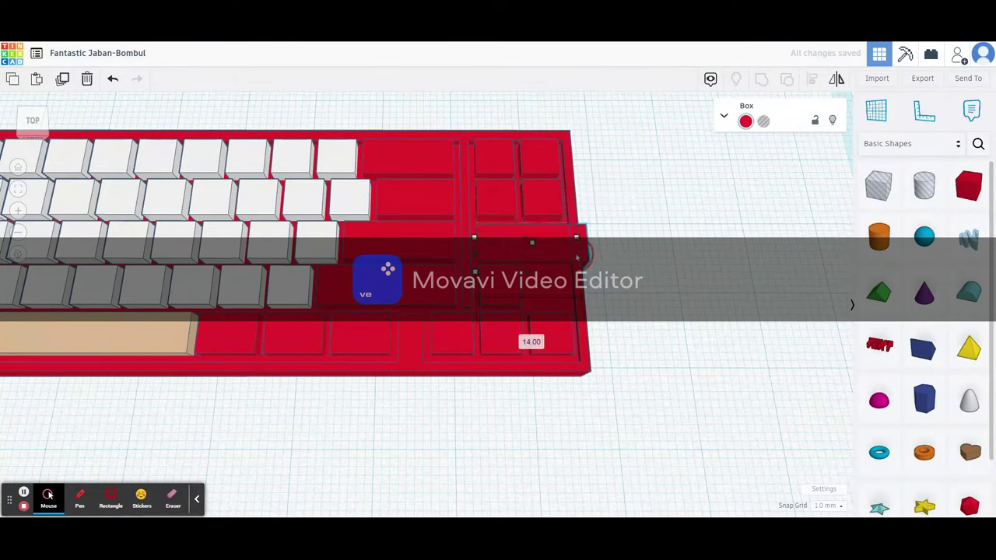
- Add a second filler box beside the up-arrow key, about 11 mm deep, and narrow it to the case's side edge
left_click_drag(969, 185, 593, 242)
left_click_drag(653, 167, 606, 235)
left_click_drag(586, 182, 588, 249)
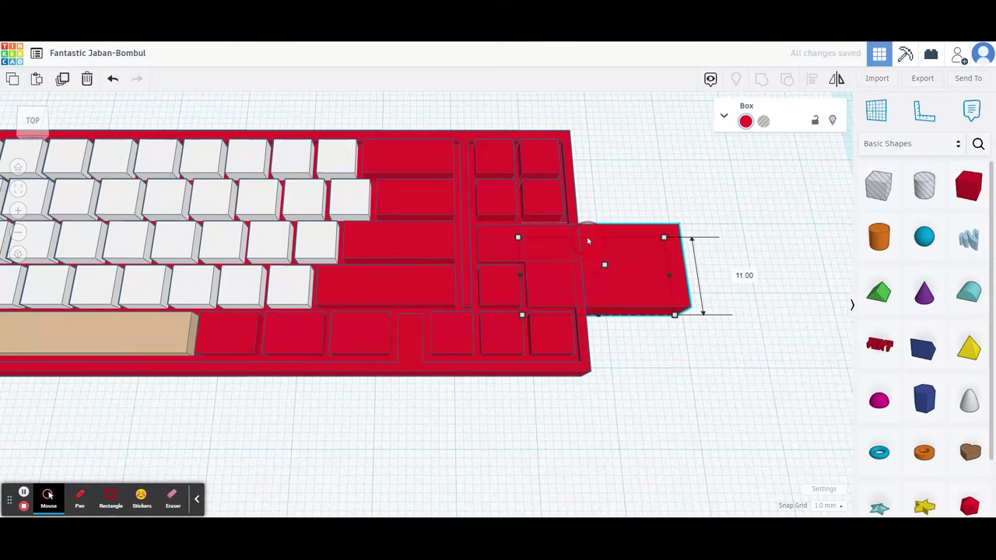
left_click_drag(669, 274, 579, 278)
right_click_drag(714, 274, 648, 340)
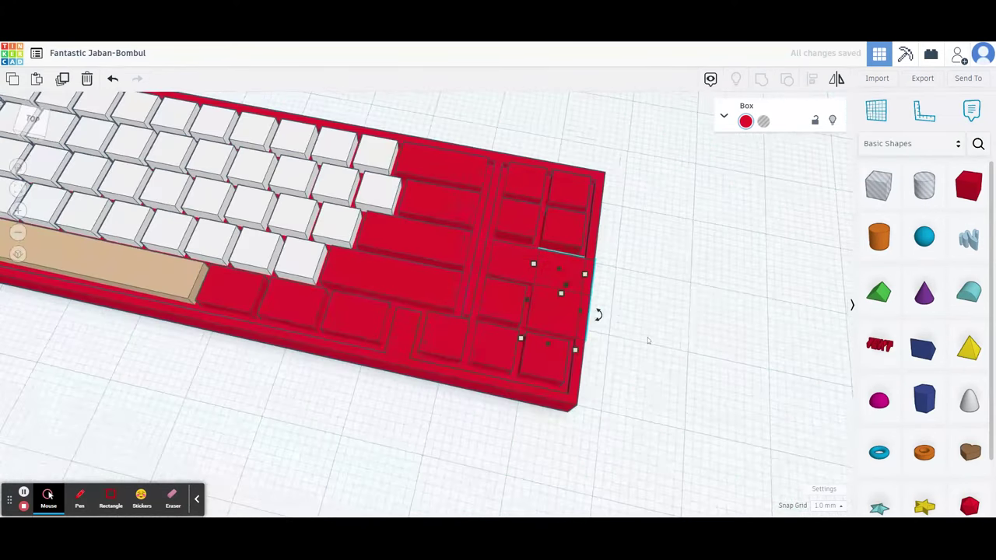
- Try to group the two filler boxes around the up-arrow key with the red case
left_click(571, 283)
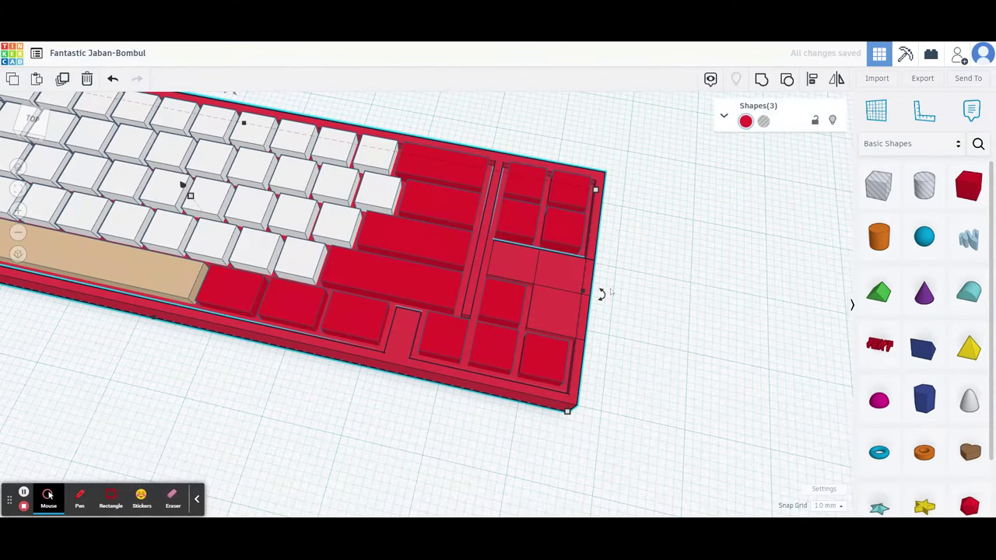
left_click(608, 280)
left_click_drag(557, 318, 556, 318)
left_click(762, 81)
left_click(691, 316)
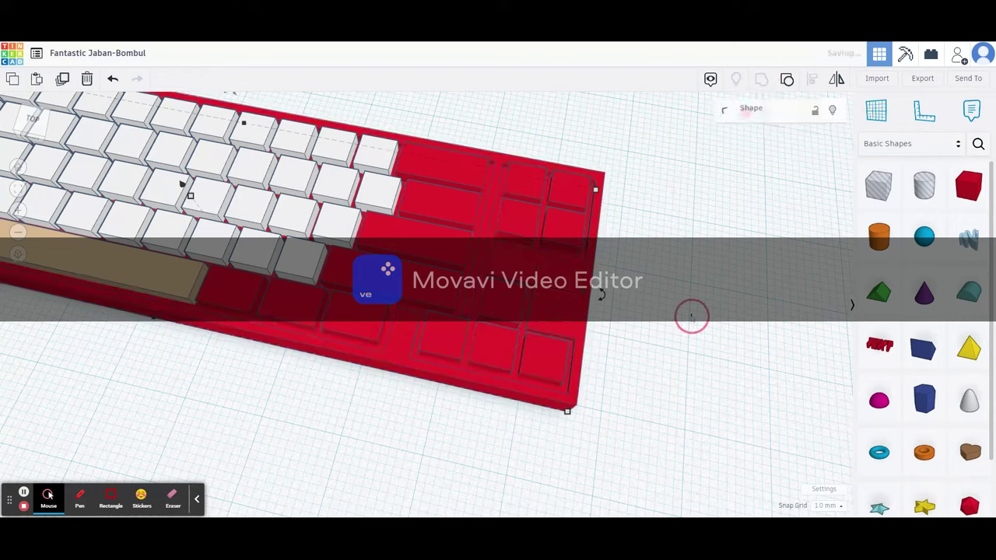
mouse_move(691, 315)
right_mouse_down()
mouse_move(620, 267)
mouse_move(684, 300)
right_mouse_up()
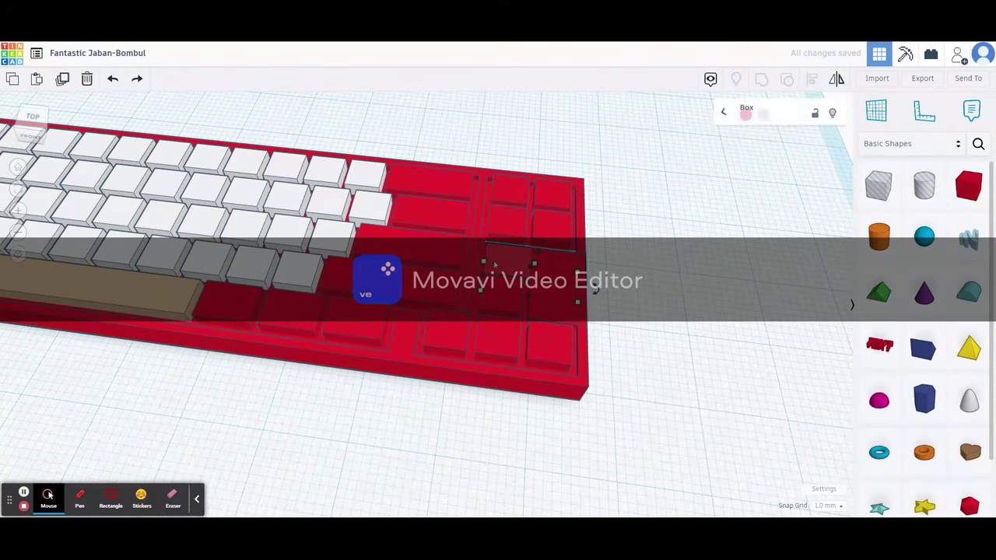
- Select the filler boxes together with the red case and group them into one body
key("Delete")
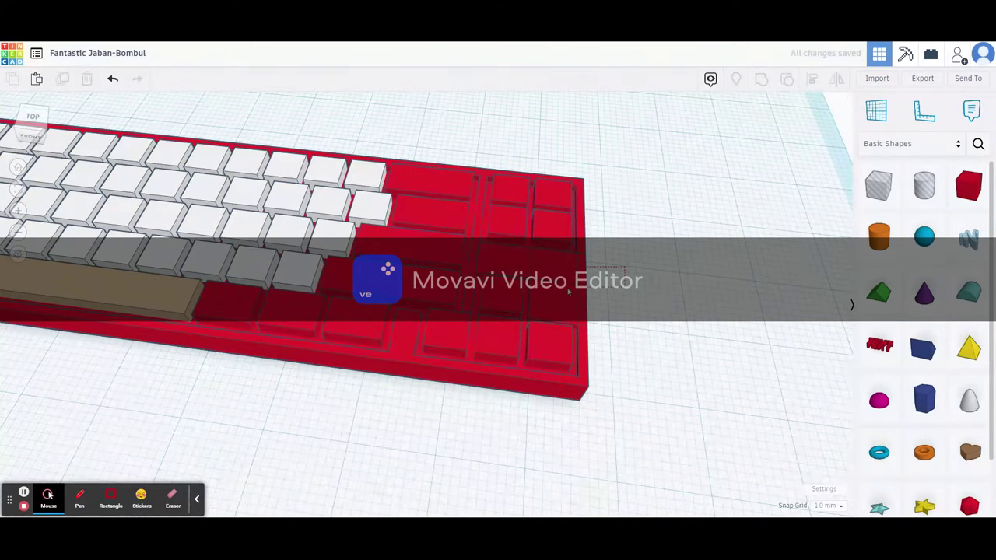
key("ctrl+a")
left_click(758, 84)
left_click(641, 233)
right_click_drag(640, 233, 658, 245)
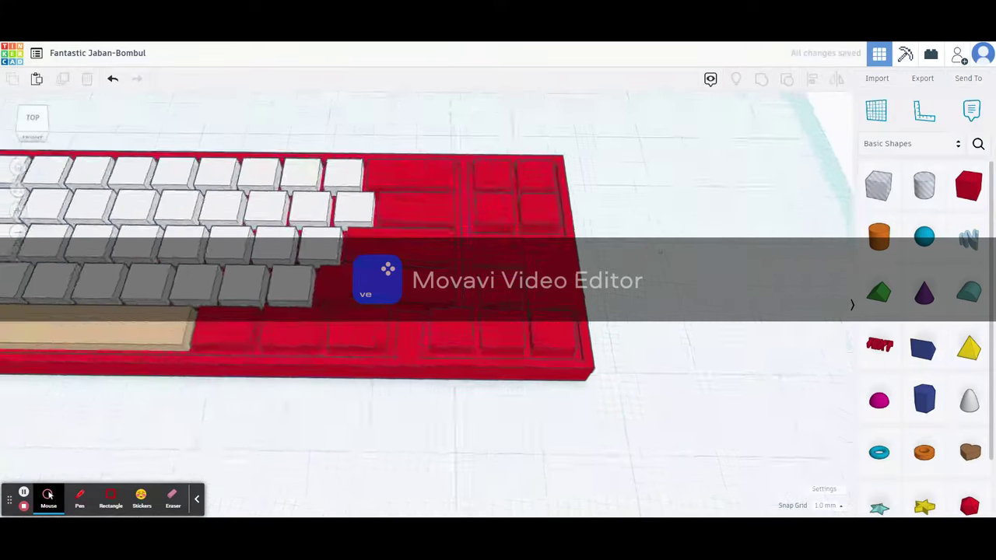
scroll(658, 245, "down", 5)
right_click_drag(371, 366, 374, 360)
scroll(692, 247, "up", 6)
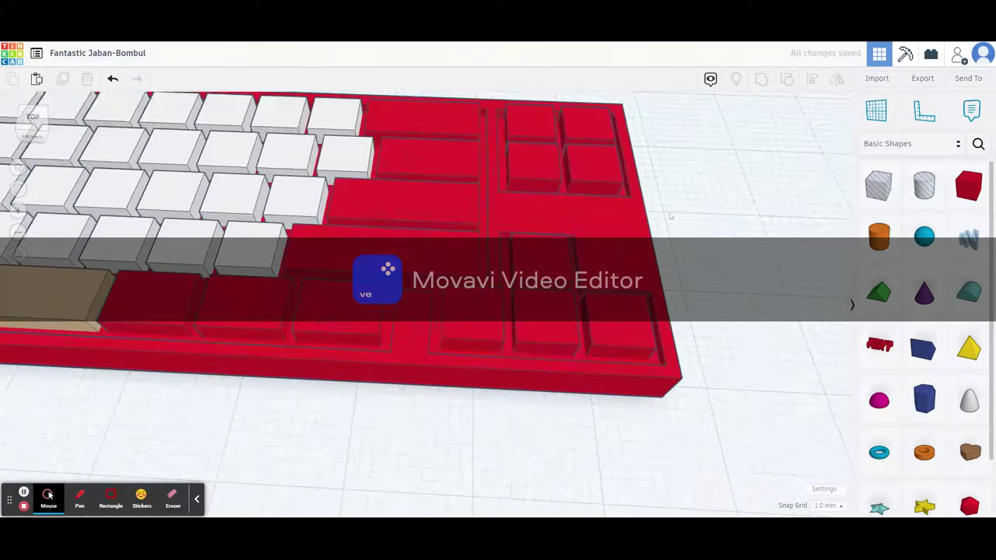